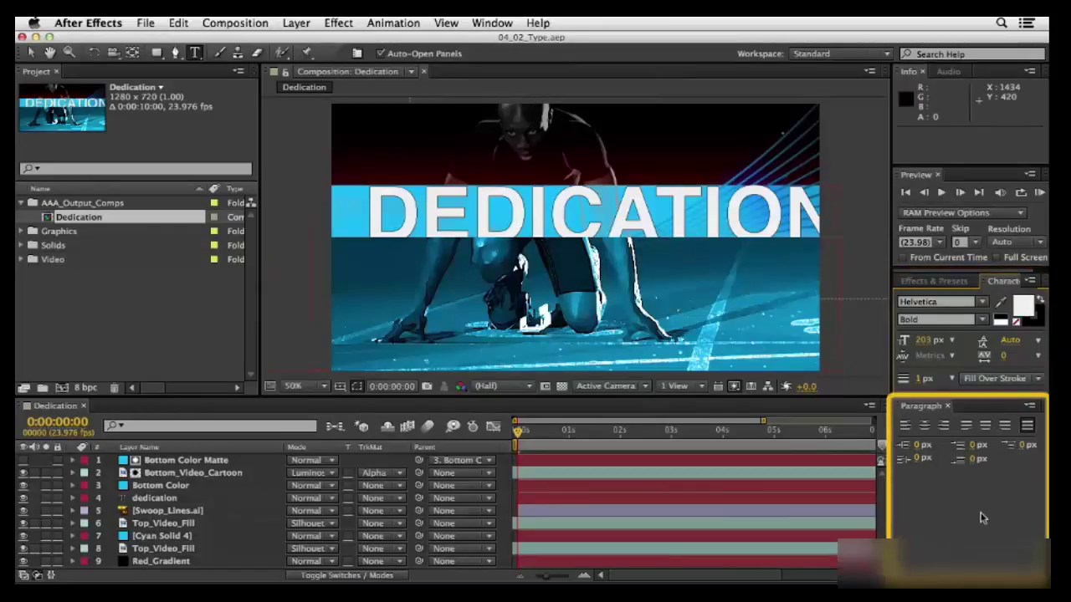
# Toggle automatic panel opening for the Type tool off and on, and repeatedly show and hide the Character and Paragraph panels.
pyautogui.click(381, 54)
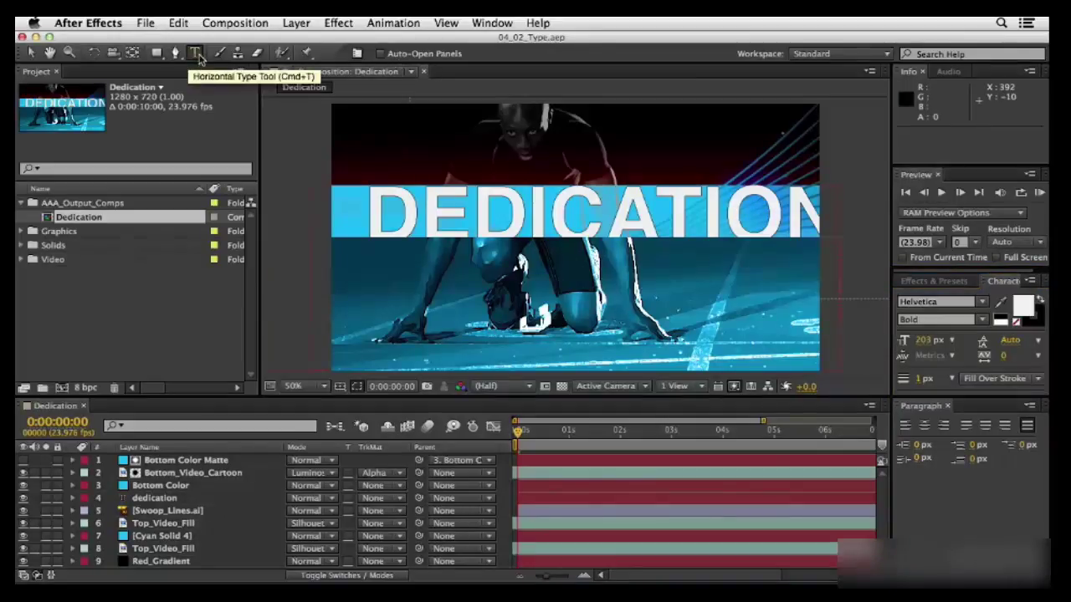
pyautogui.click(381, 53)
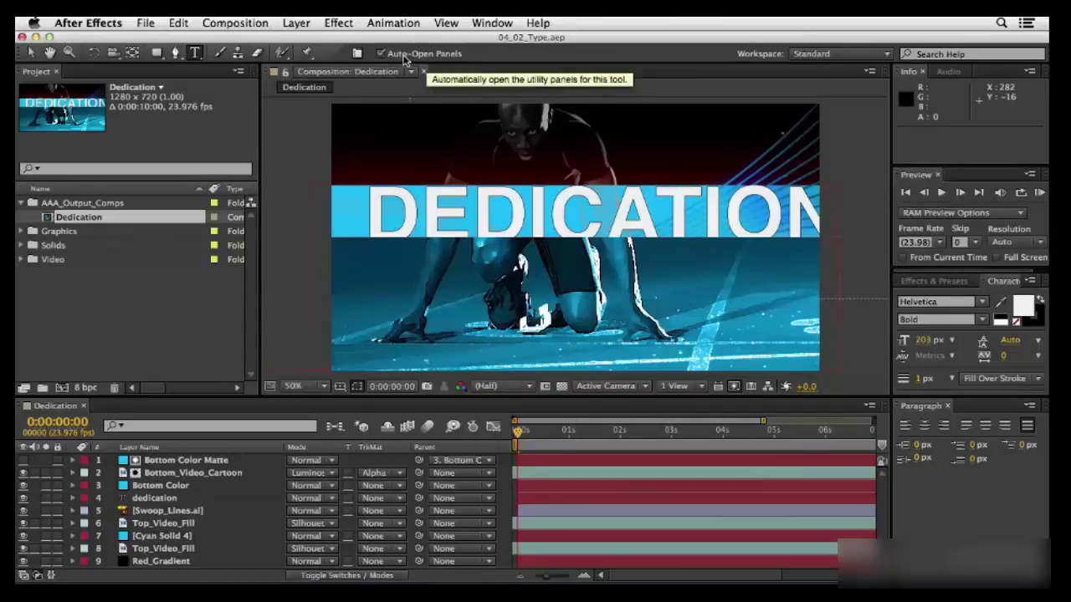
pyautogui.click(357, 54)
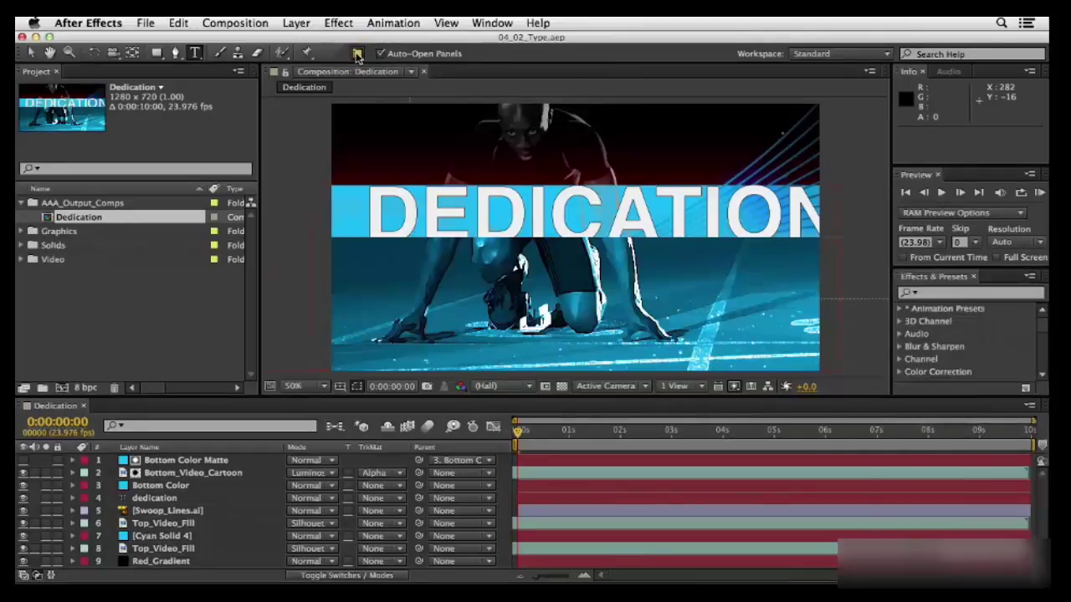
pyautogui.click(357, 53)
pyautogui.click(357, 54)
pyautogui.click(357, 53)
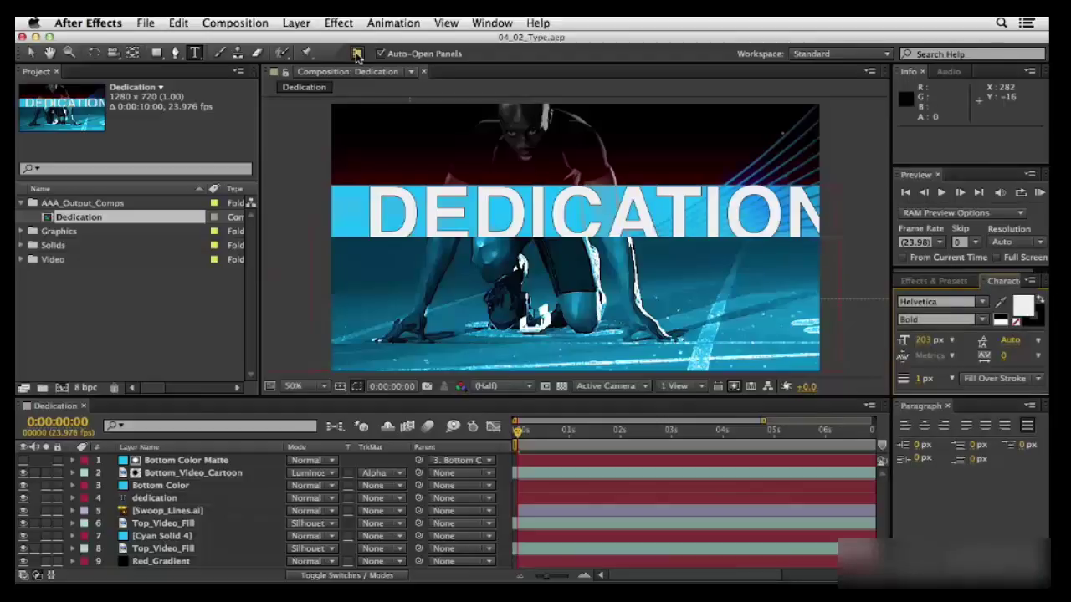
pyautogui.click(357, 53)
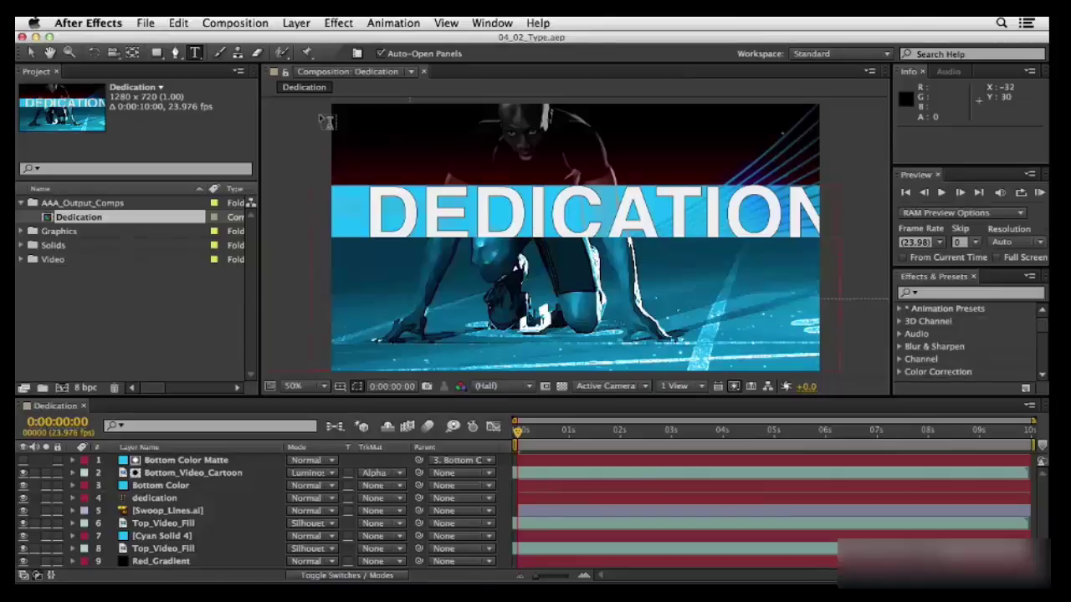
# Switch the workspace layout to Text.
pyautogui.click(839, 54)
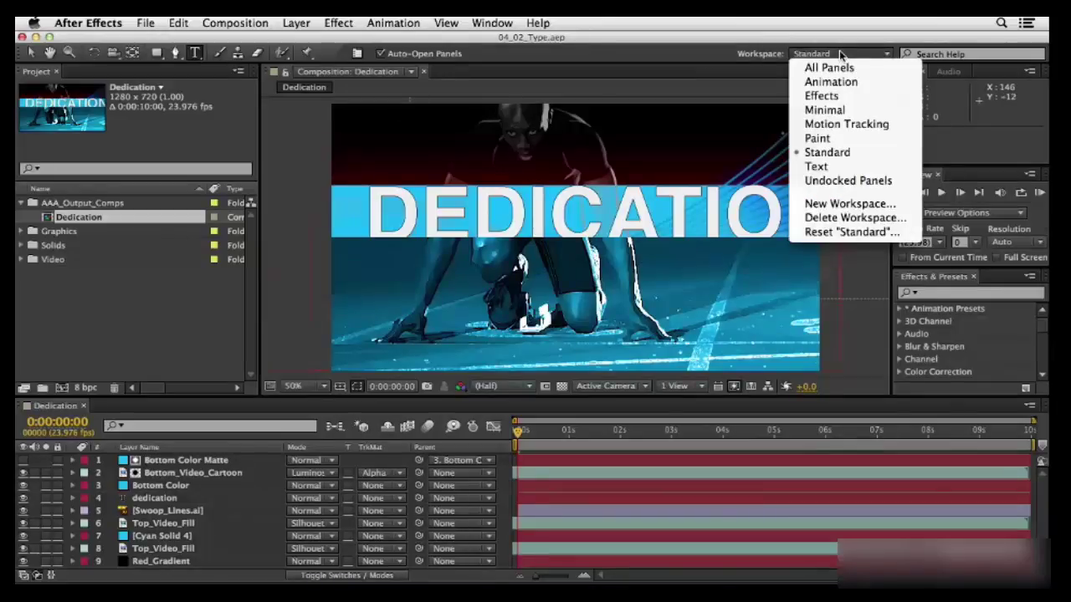
pyautogui.click(838, 166)
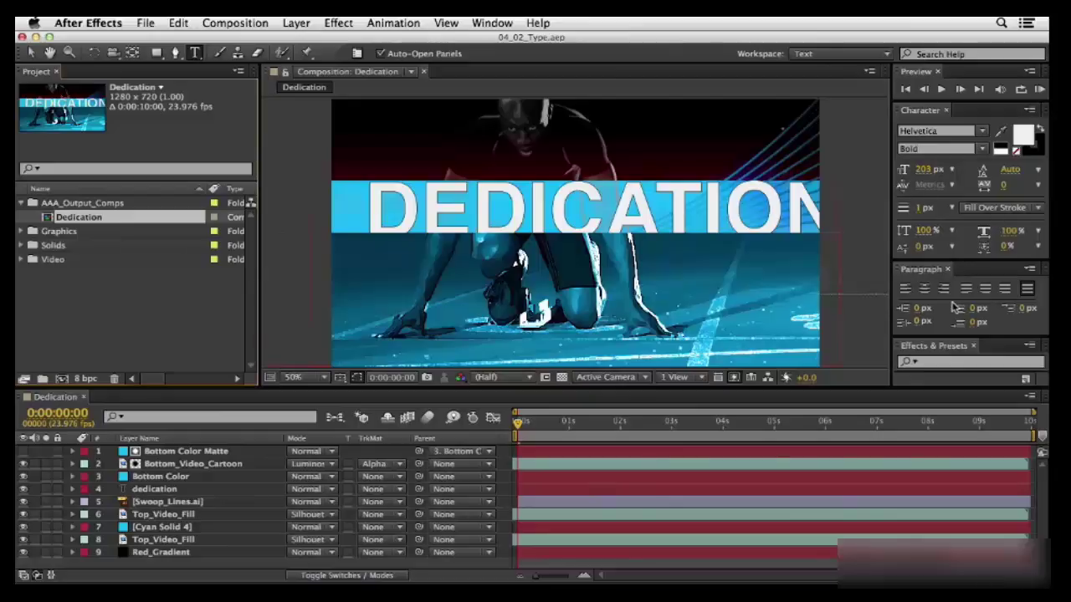
# Lock the dedication text layer so that it cannot be selected or edited.
pyautogui.click(690, 247)
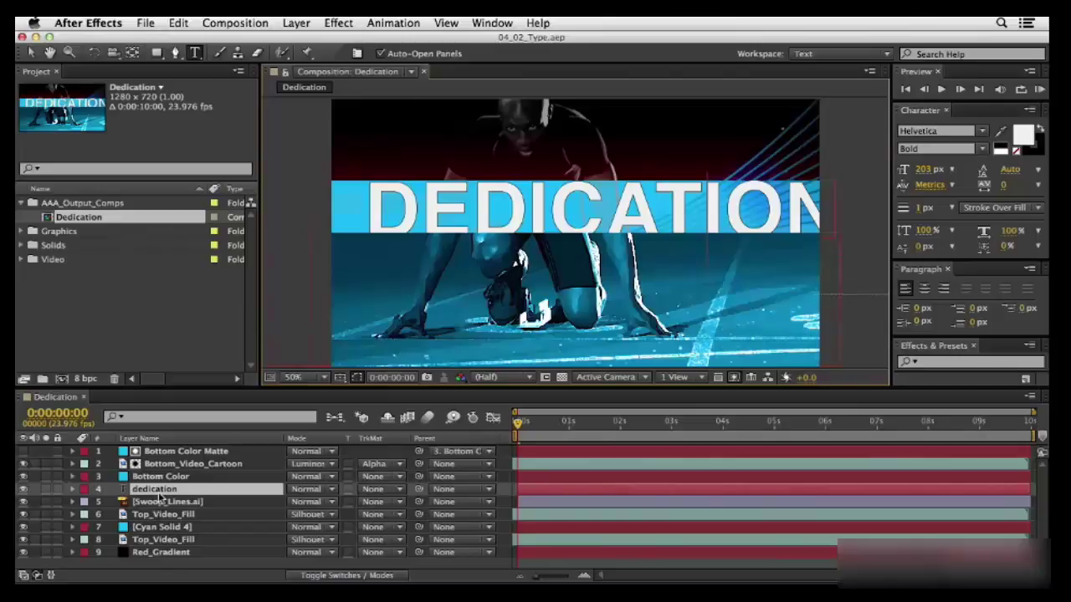
pyautogui.click(57, 489)
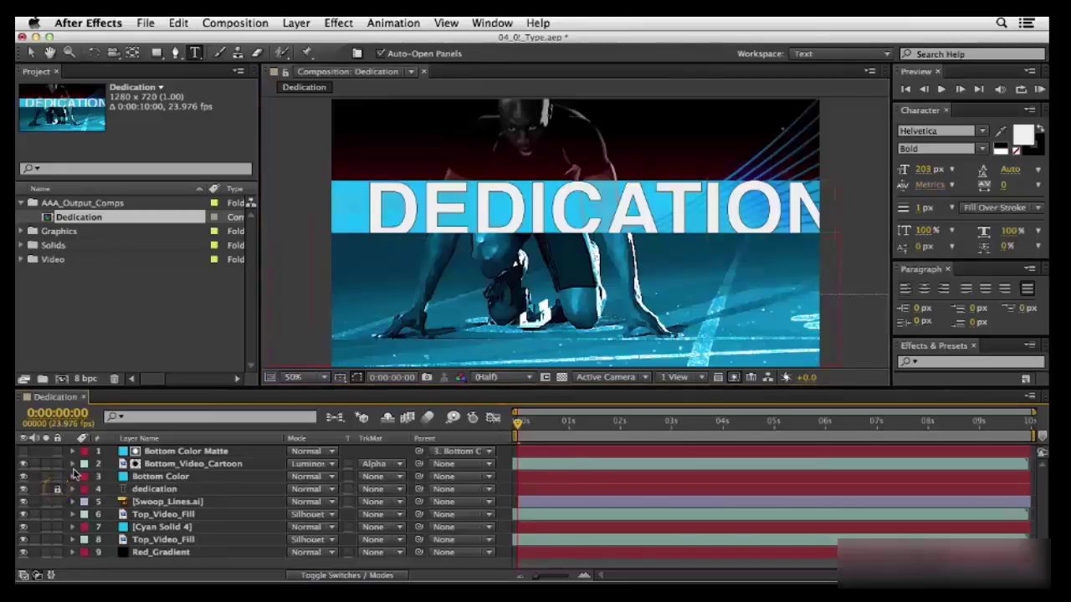
pyautogui.click(147, 491)
# Add a new point text layer reading DEFINED near the lower edge of the blue title band, under the end of DEDICATION.
pyautogui.click(696, 256)
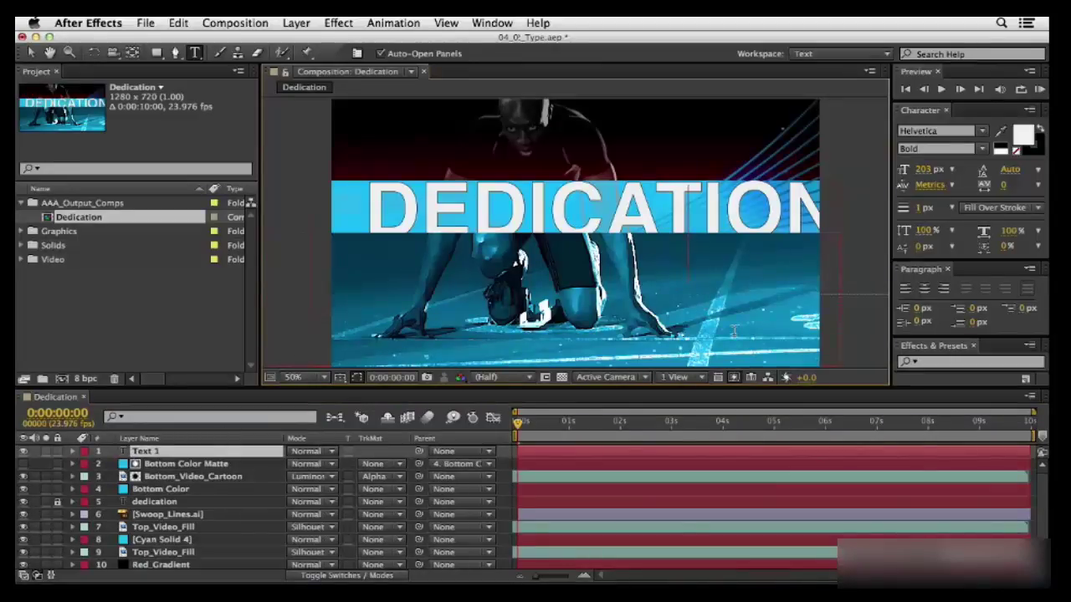
pyautogui.write('DED')
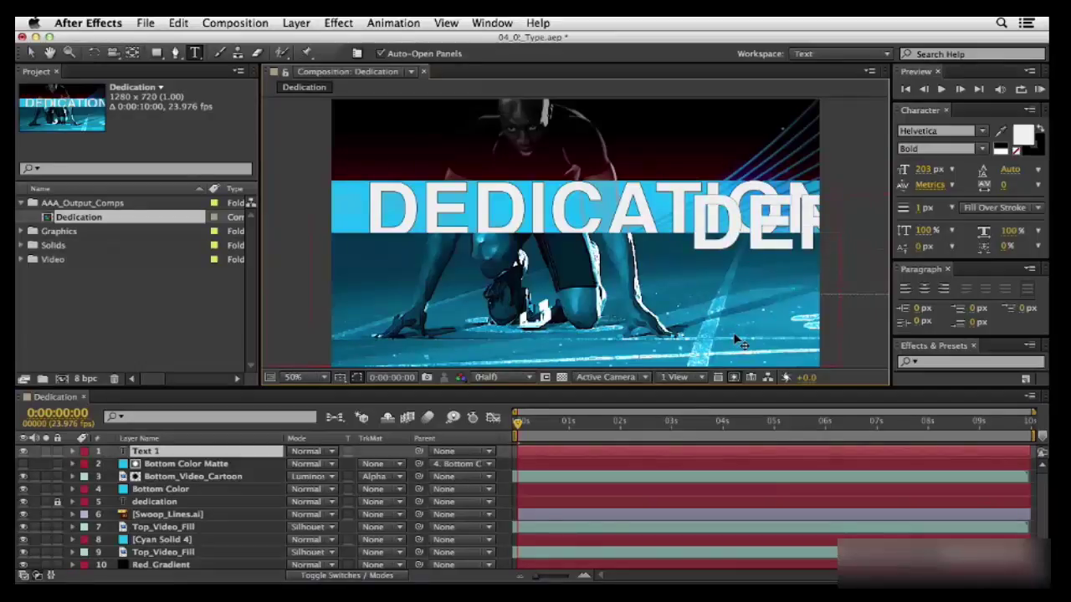
pyautogui.press('KP_Enter')
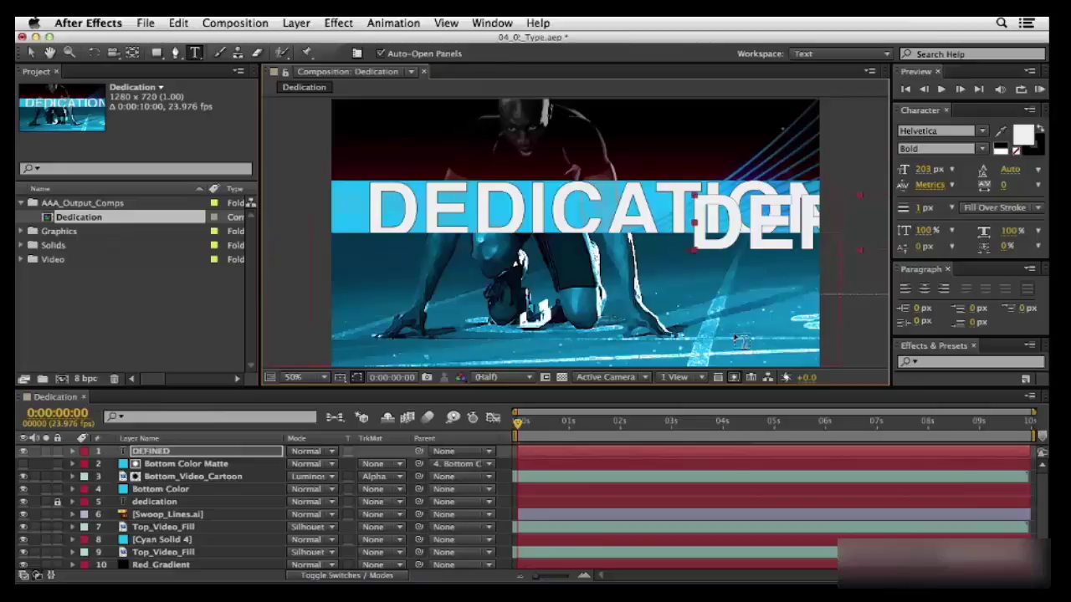
# Set the DEFINED text's font size to 60 px and move it slightly down and to the left, beneath the DEDICATION title.
pyautogui.click(32, 52)
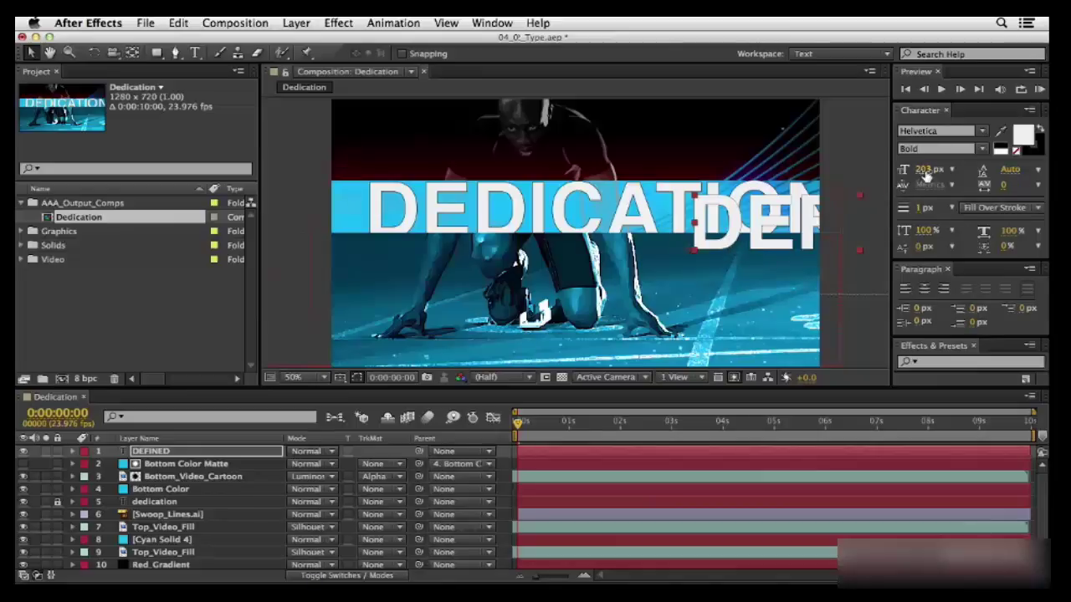
pyautogui.click(925, 171)
pyautogui.write('60')
pyautogui.press('Return')
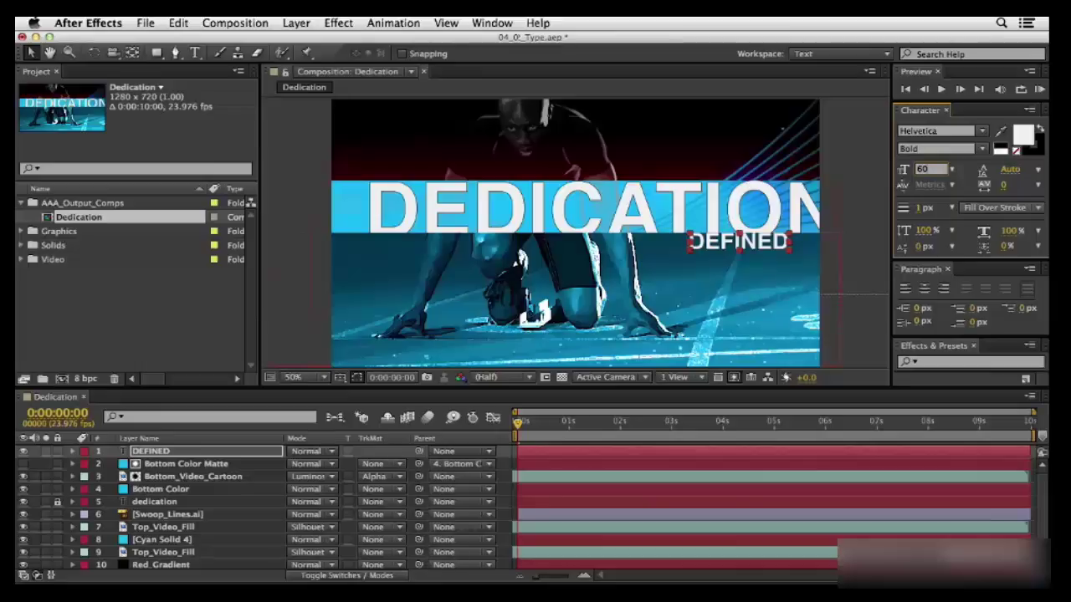
pyautogui.press('Return')
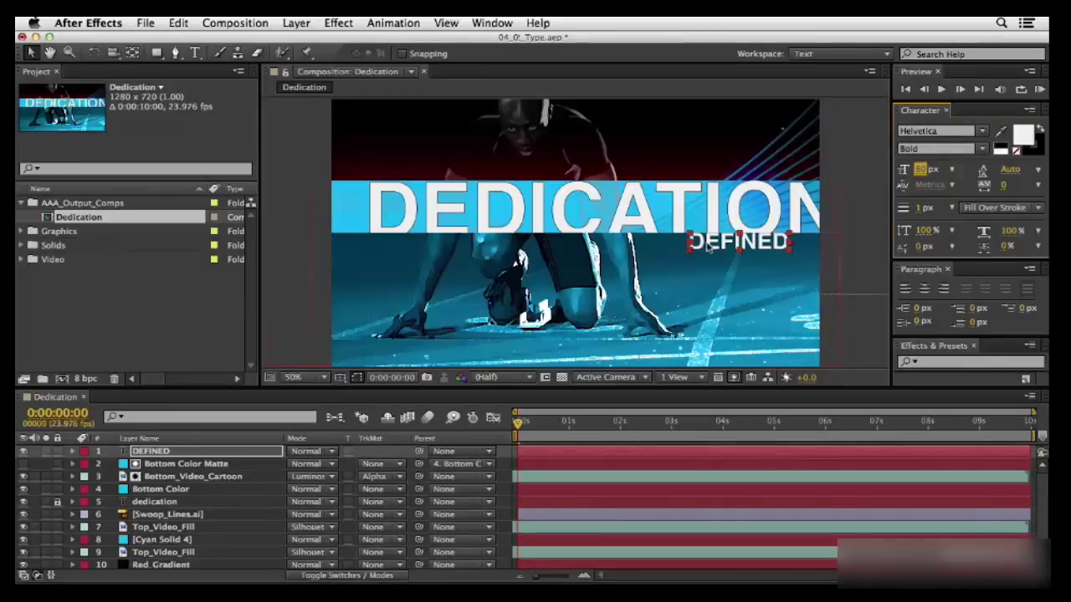
pyautogui.moveTo(708, 249)
pyautogui.mouseDown()
pyautogui.moveTo(717, 286)
pyautogui.moveTo(551, 247)
pyautogui.moveTo(691, 258)
pyautogui.mouseUp()
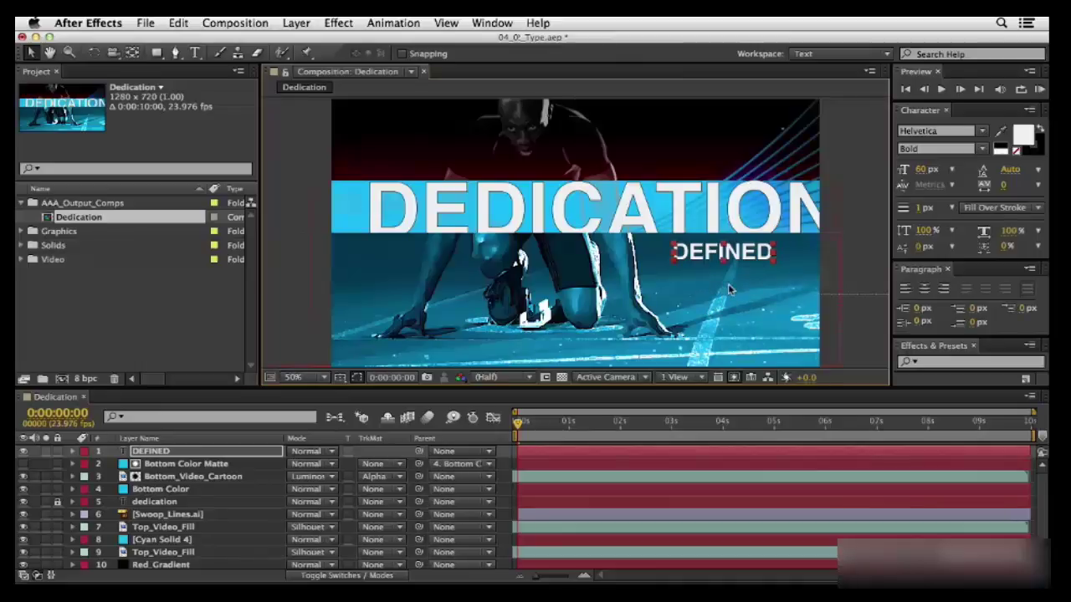
# Turn off the display of layer Handles in the composition's View Options.
pyautogui.press('.')
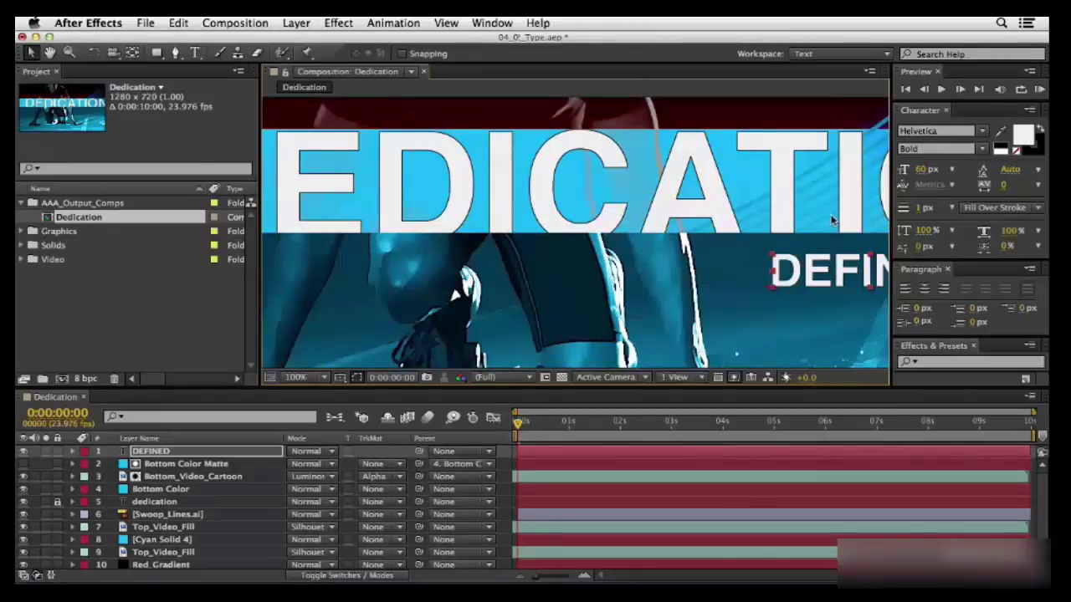
pyautogui.press('space')
pyautogui.moveTo(808, 216); pyautogui.dragTo(608, 209)
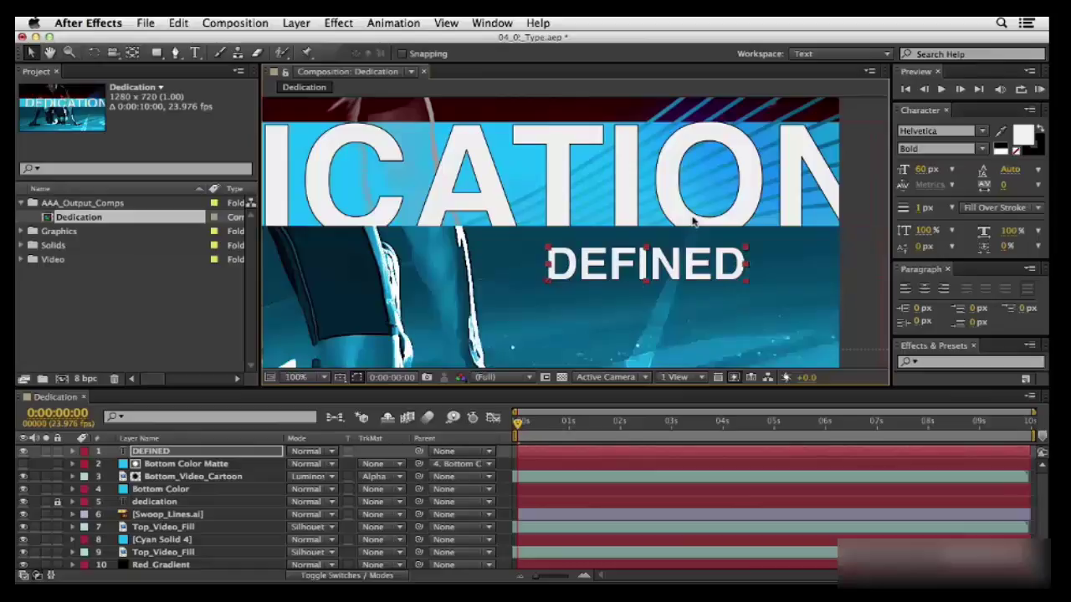
pyautogui.click(871, 73)
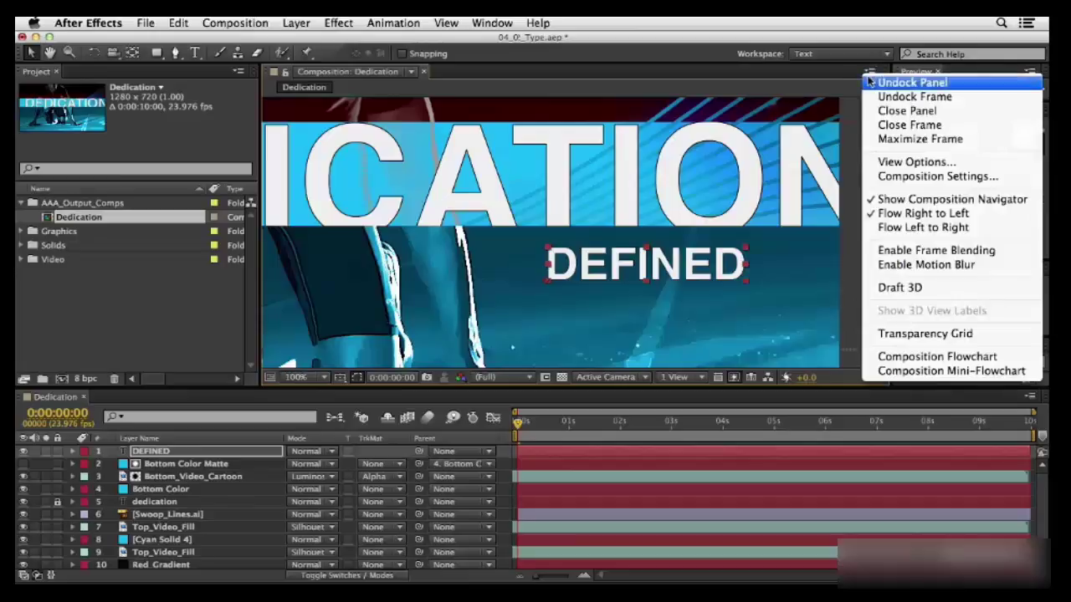
pyautogui.click(888, 164)
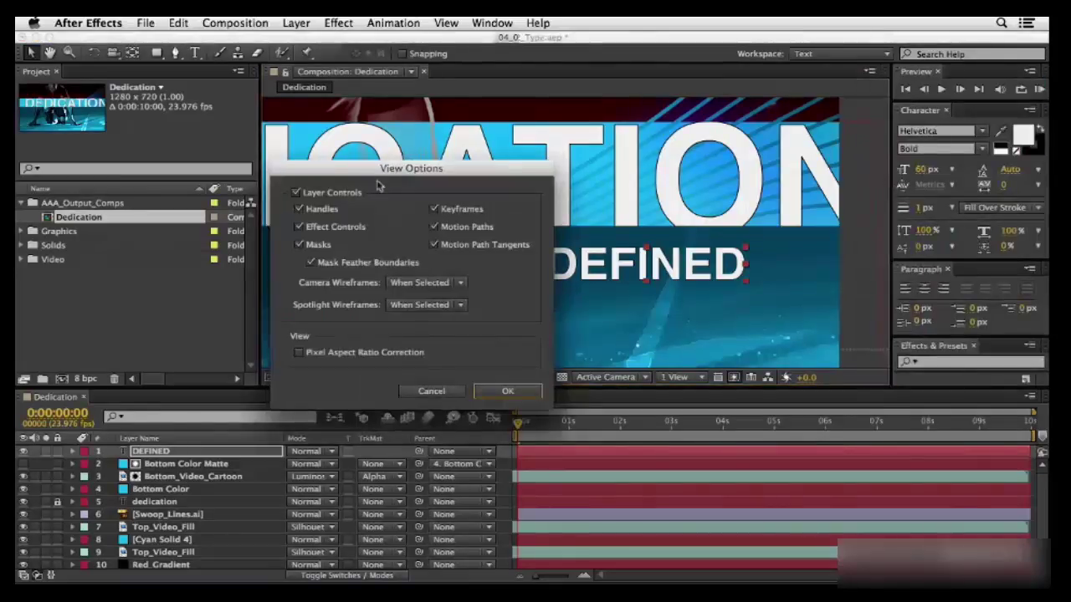
pyautogui.click(299, 209)
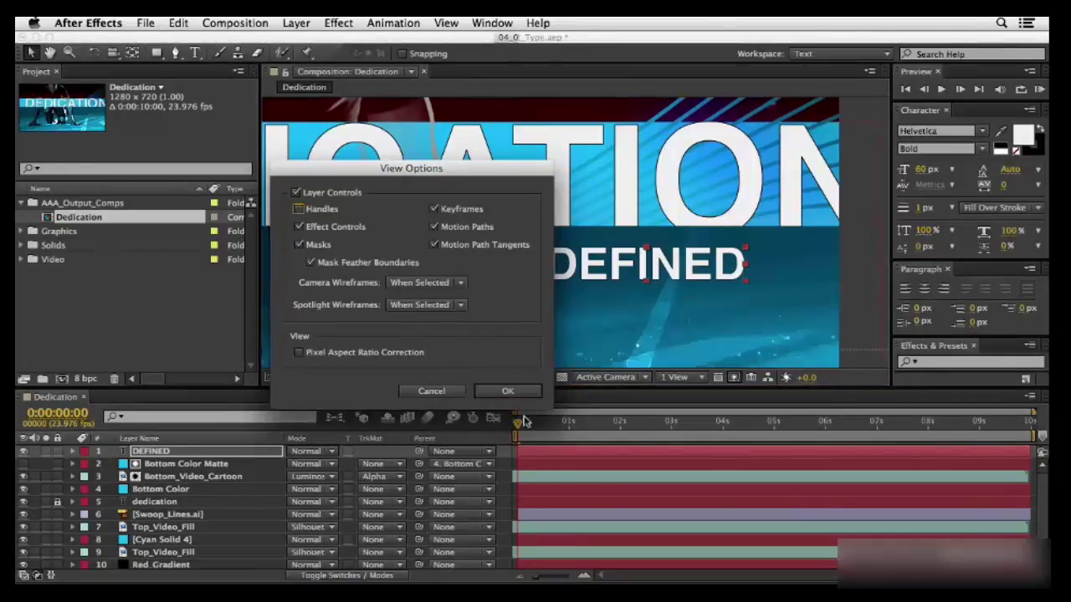
pyautogui.click(508, 391)
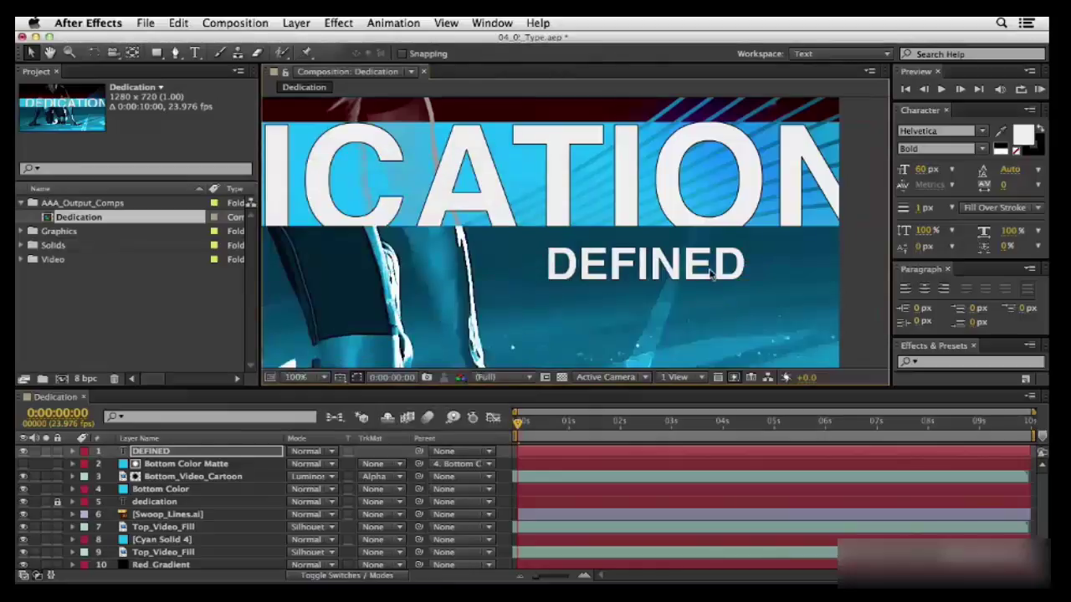
# Preview other fonts on the DEFINED text by stepping backward through the font families from Helvetica to Gill Sans Ultra Bold.
pyautogui.click(107, 462)
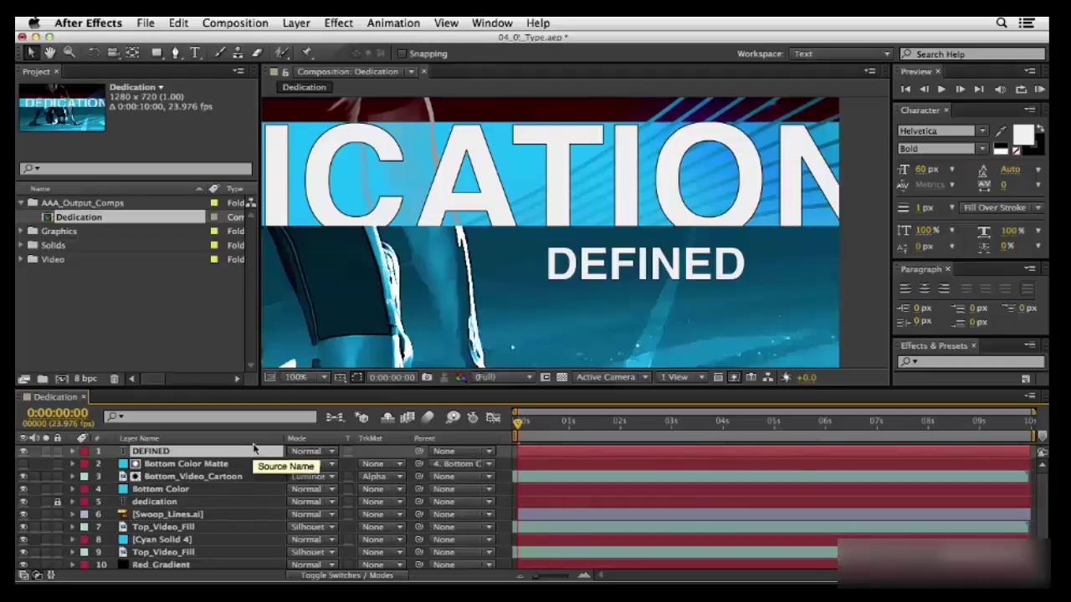
pyautogui.click(955, 131)
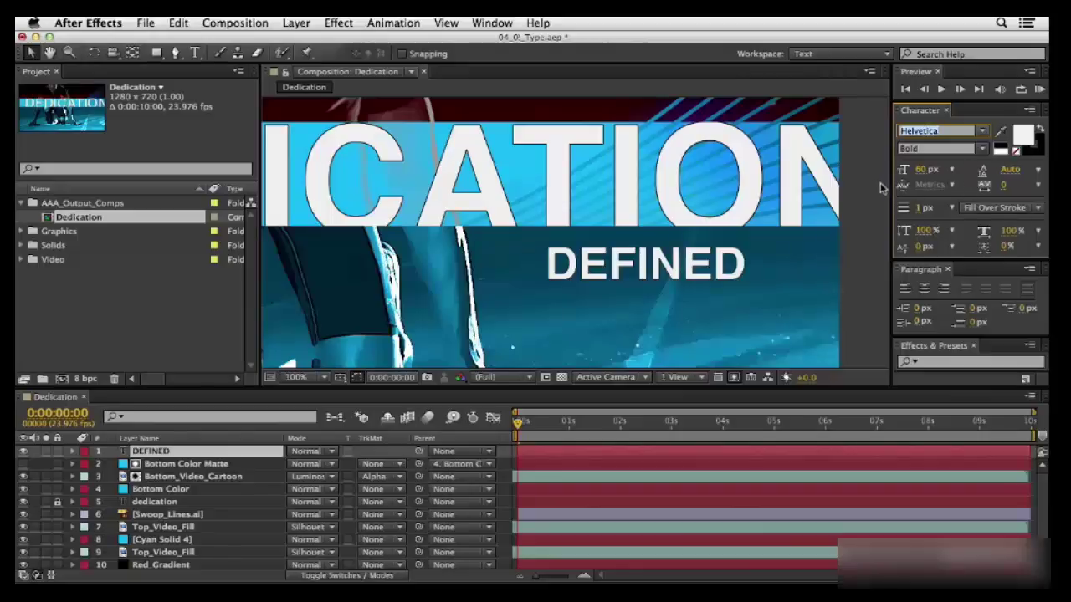
pyautogui.press('Up')
pyautogui.press('Up')
pyautogui.press('Up')
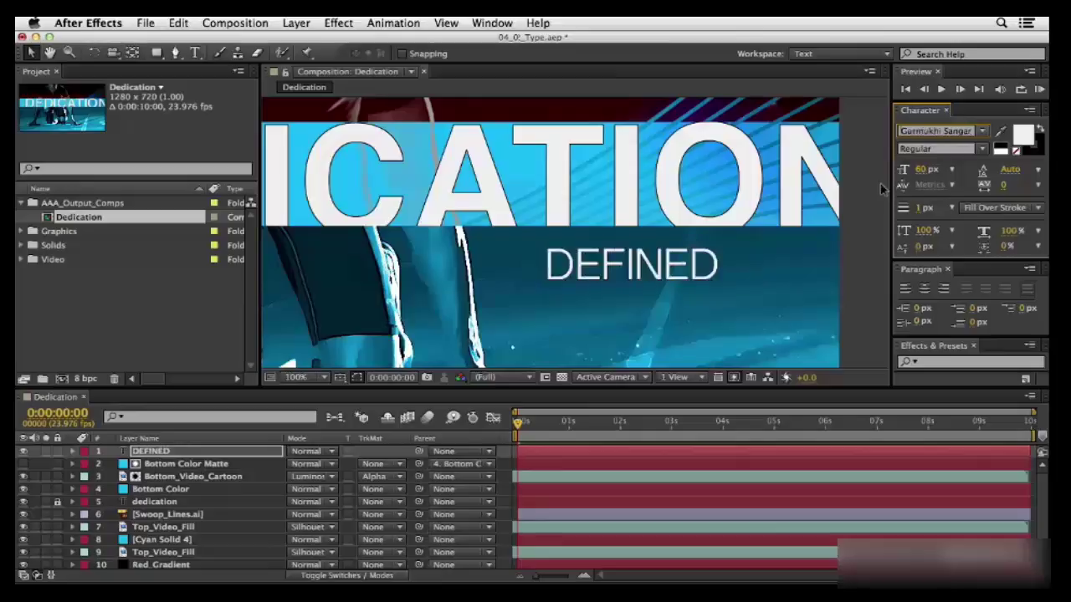
pyautogui.press('Up')
pyautogui.press('Up')
pyautogui.press('Up')
pyautogui.press('Up')
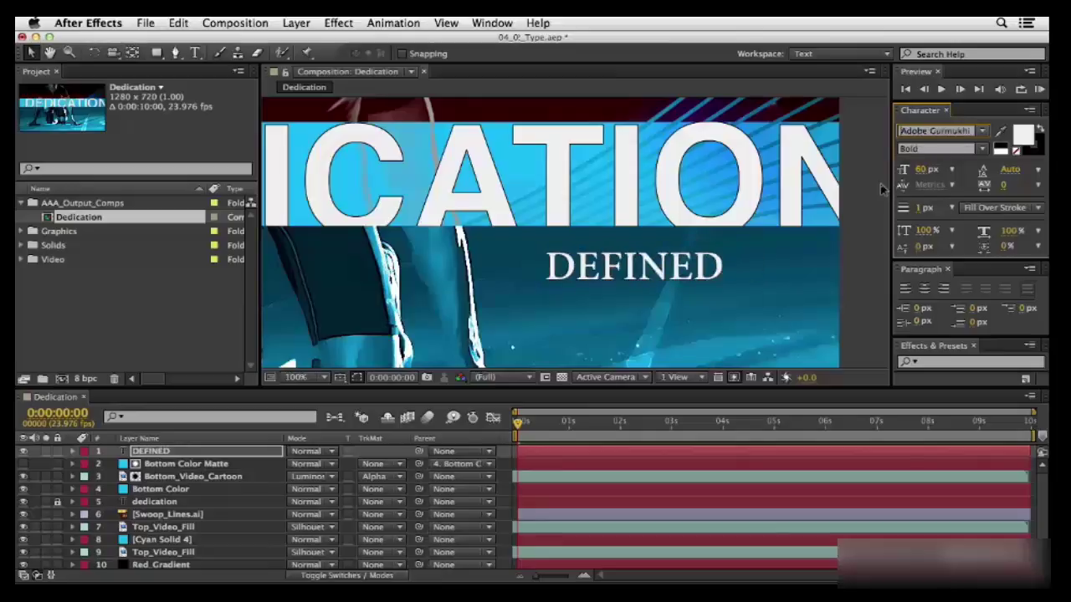
pyautogui.press('Up')
pyautogui.press('Up')
pyautogui.press('Up')
pyautogui.press('Up')
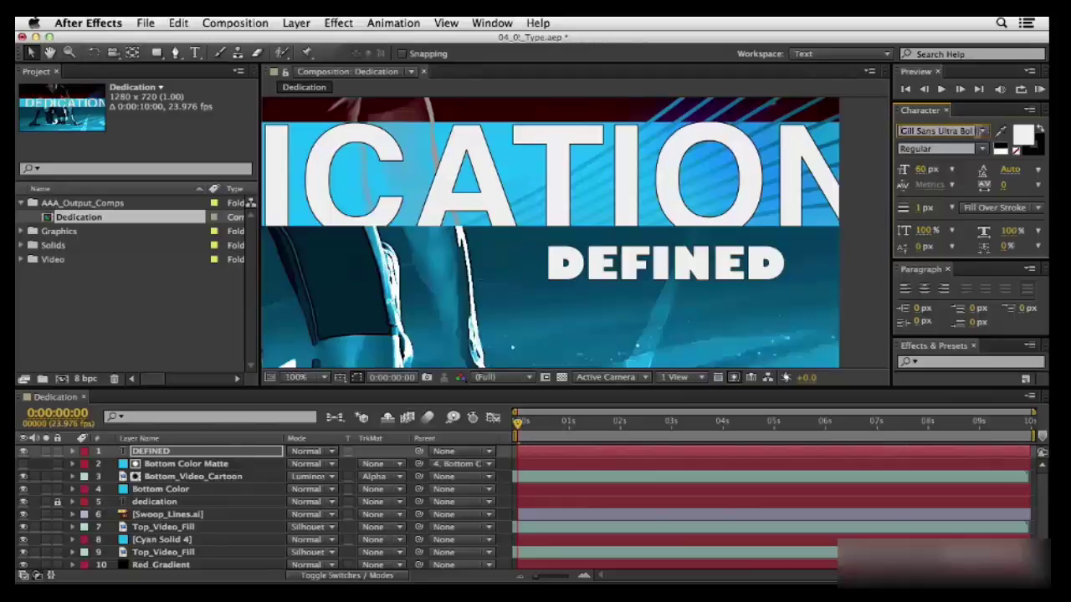
# Set the DEFINED text's font family to Helvetica Neue.
pyautogui.click(986, 134)
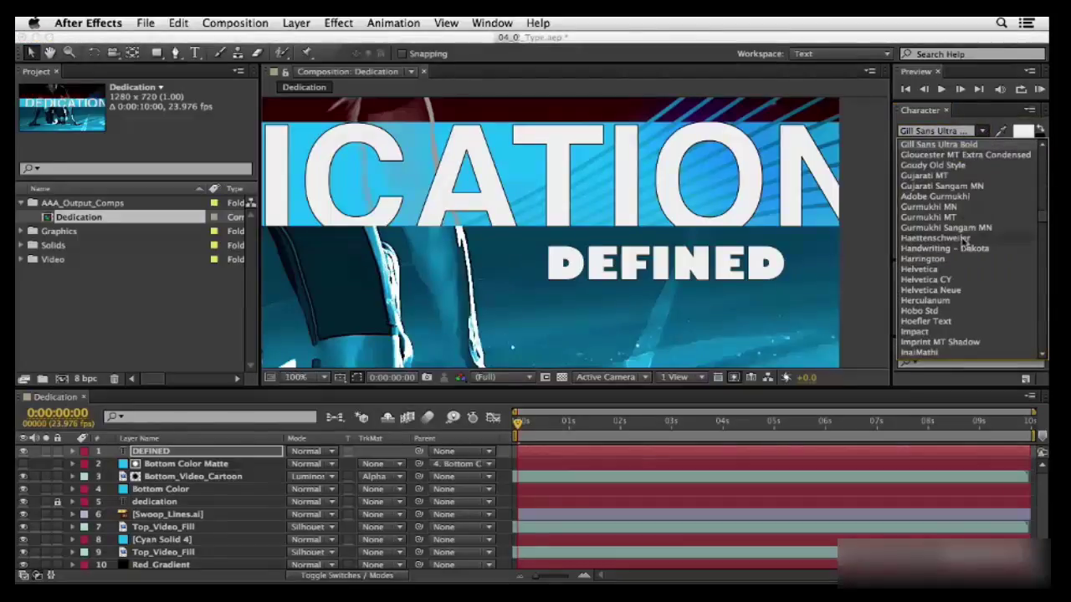
pyautogui.click(926, 290)
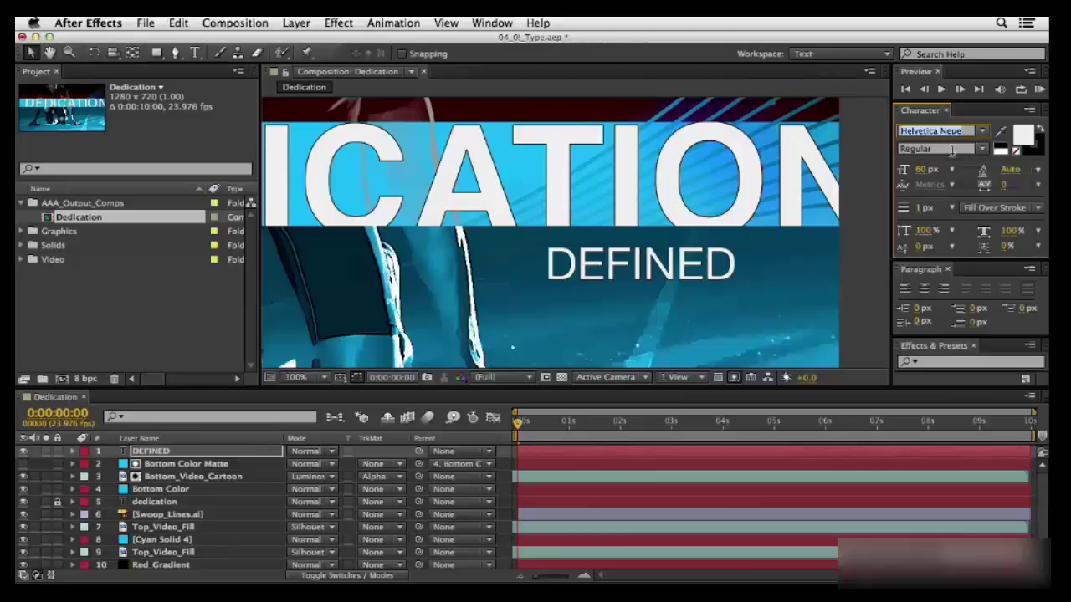
# Step through the Helvetica Neue font styles on the DEFINED text as far as UltraLight Italic.
pyautogui.click(951, 149)
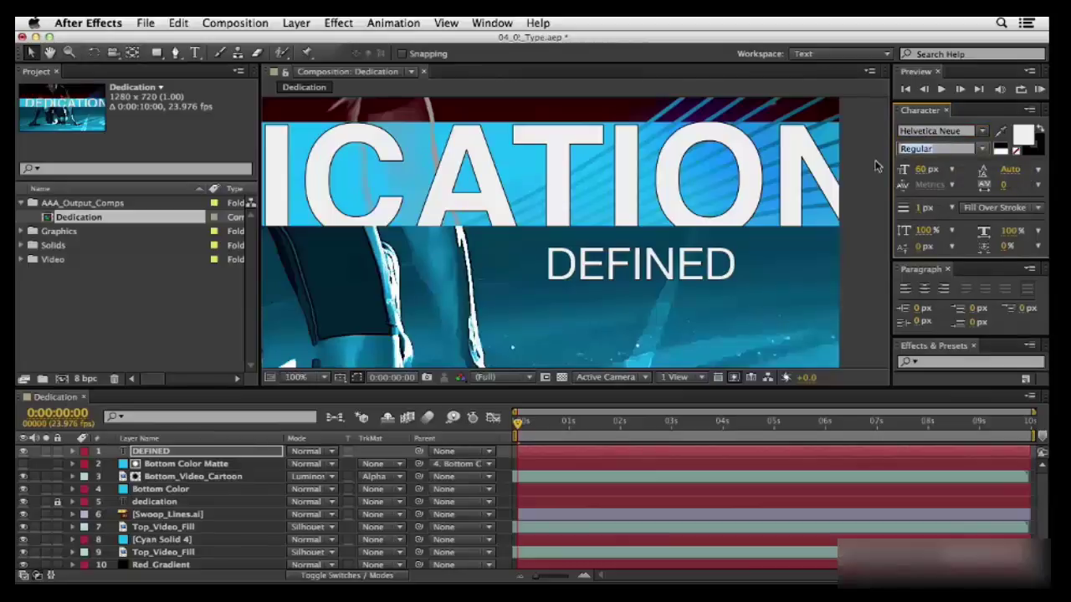
pyautogui.press('Down')
pyautogui.press('Down')
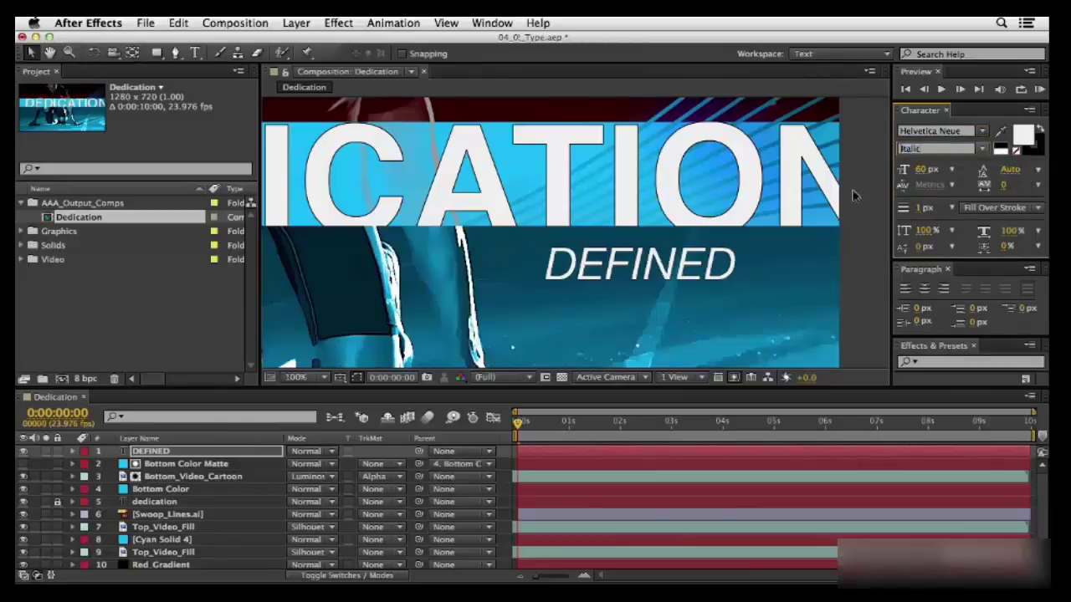
pyautogui.press('Down')
pyautogui.press('Down')
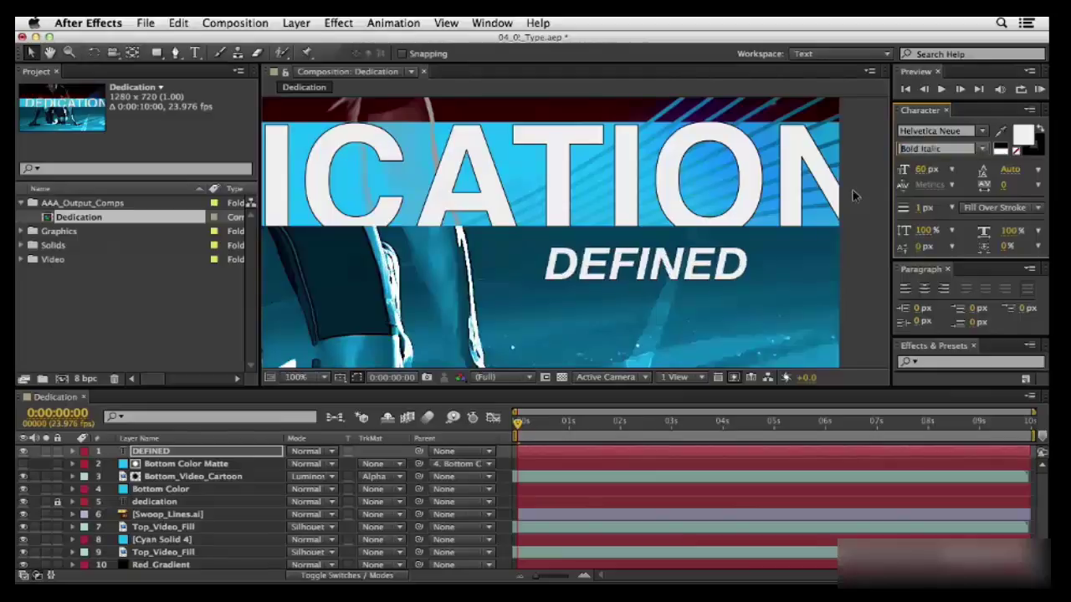
pyautogui.press('Down')
pyautogui.press('Down')
pyautogui.press('Down')
pyautogui.press('Down')
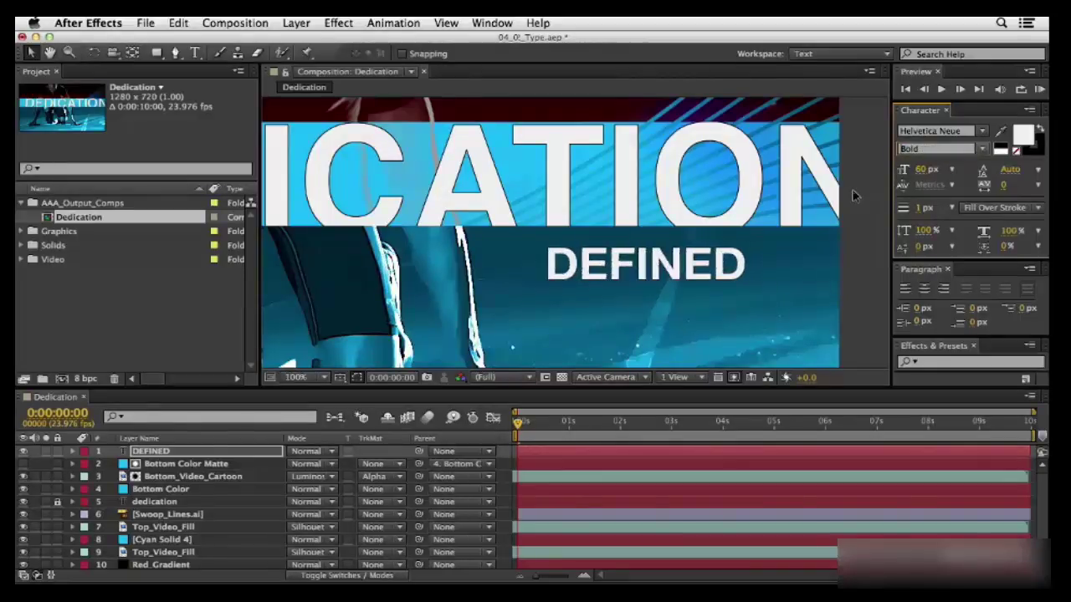
pyautogui.press('Down')
pyautogui.press('Down')
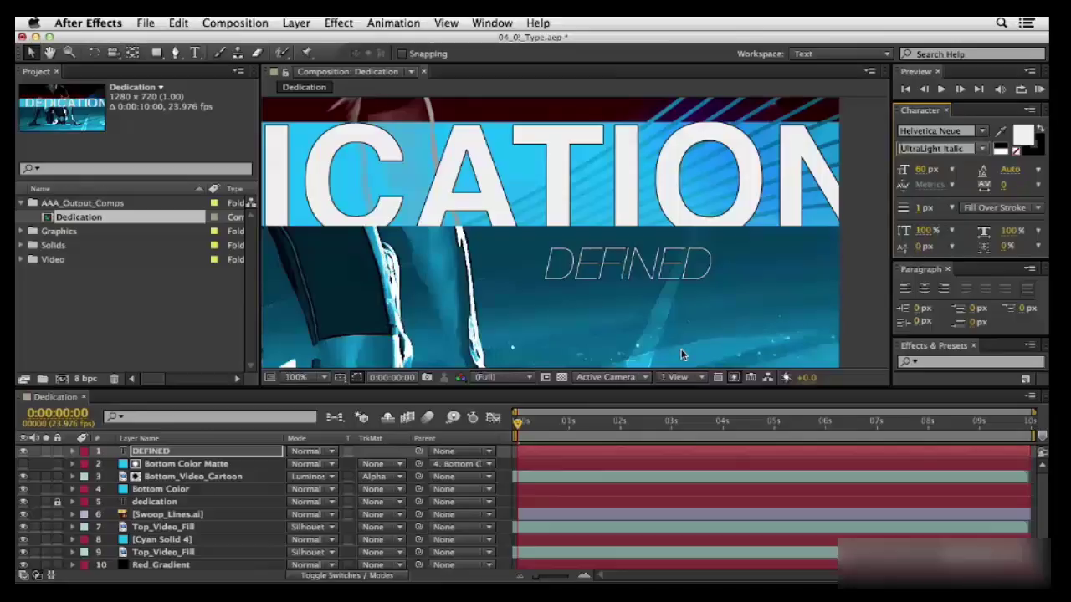
# Set the DEFINED text's font style to Italic.
pyautogui.click(984, 152)
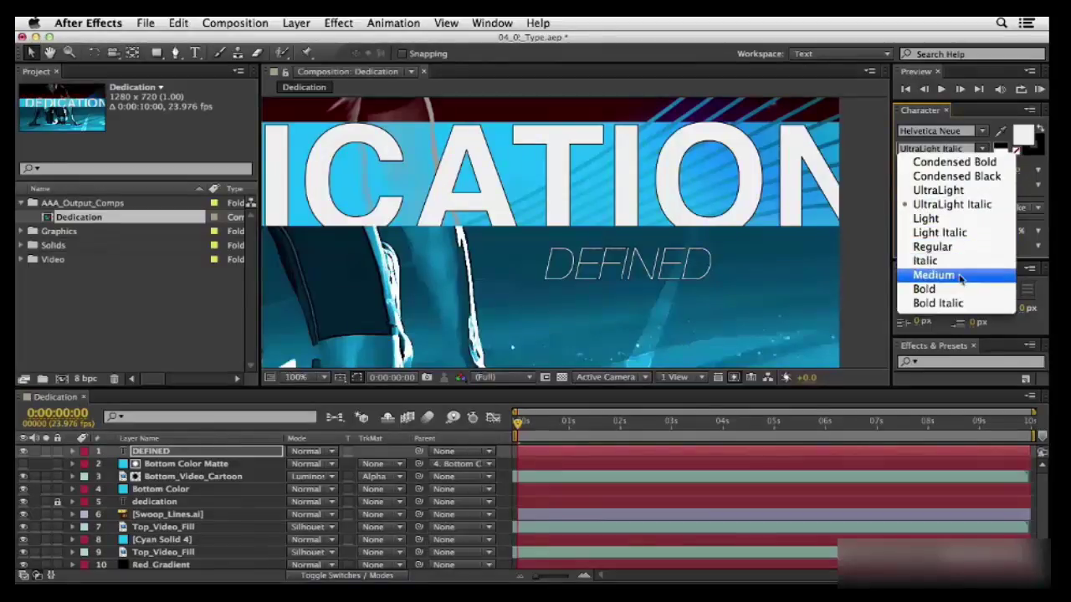
pyautogui.press('Escape')
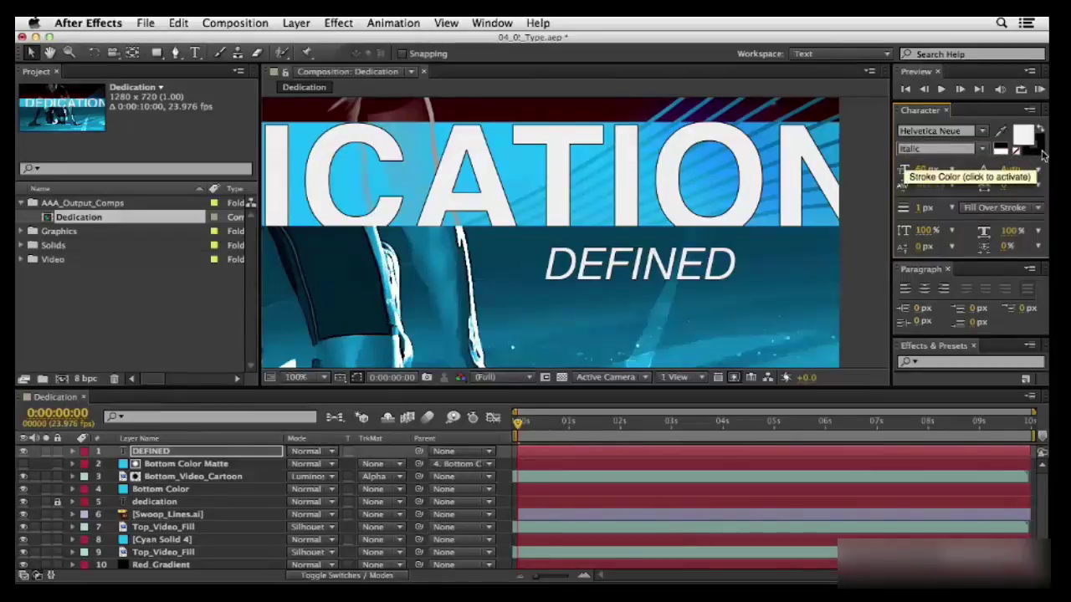
# Make the stroke colour active and set the DEFINED text's stroke width to 10 px.
pyautogui.click(1041, 152)
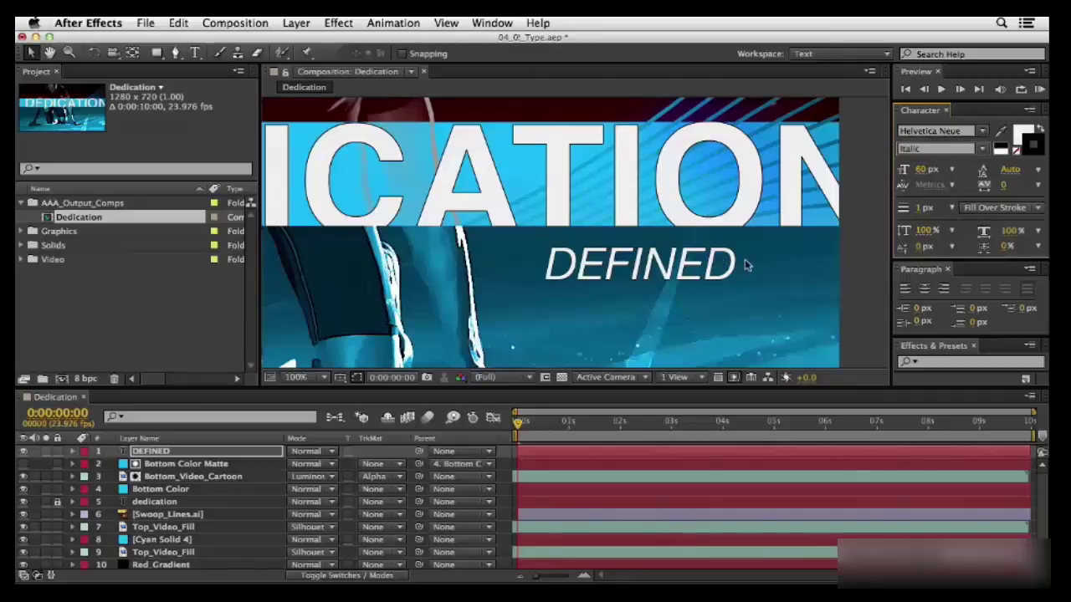
pyautogui.click(952, 209)
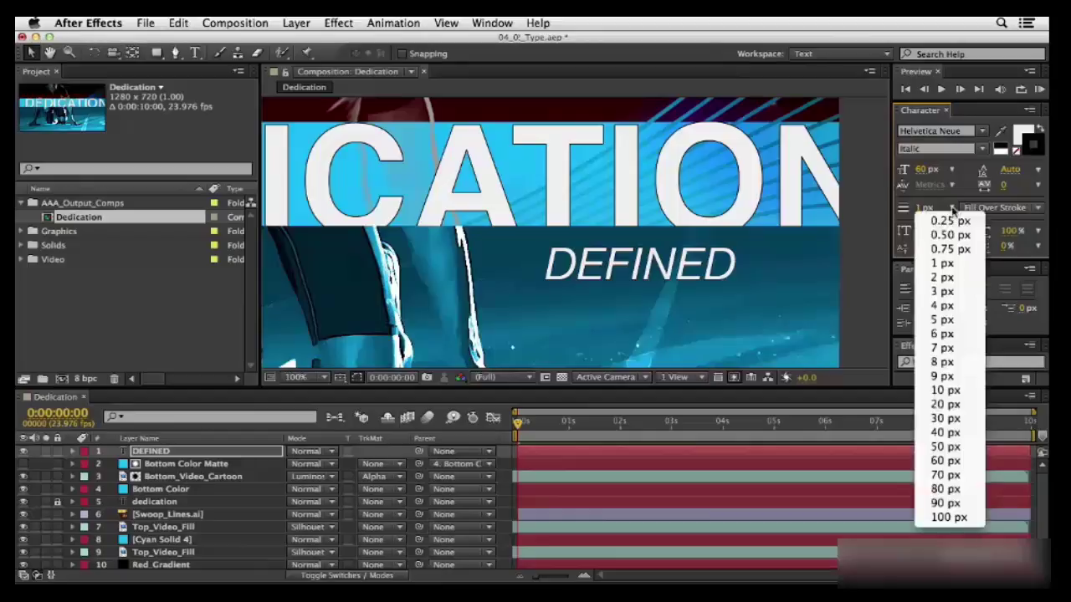
pyautogui.click(952, 391)
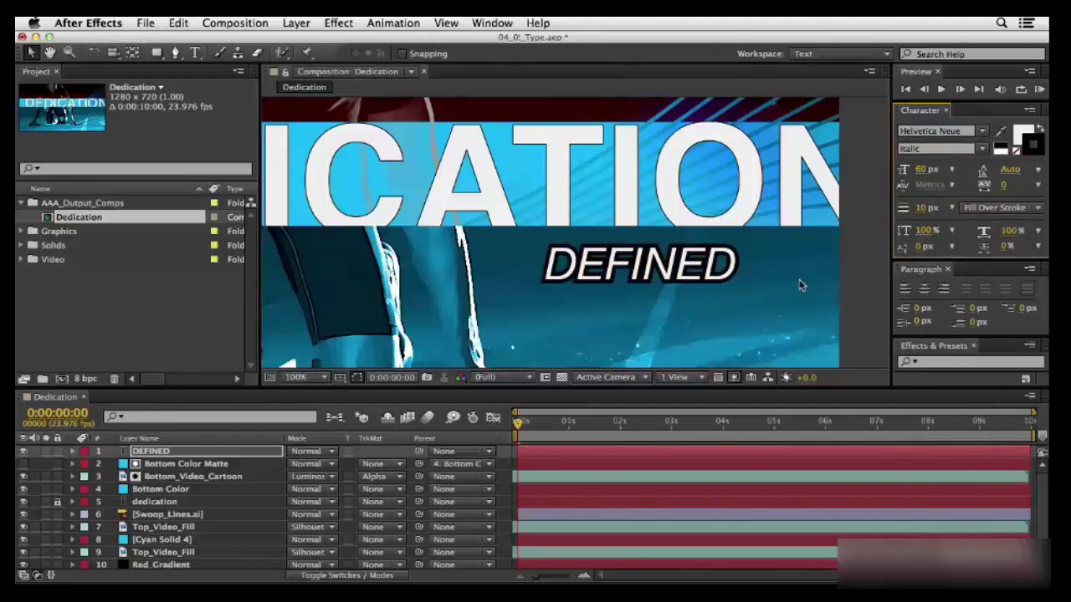
# Try Stroke Over Fill on the DEFINED text, and return it to Fill Over Stroke.
pyautogui.click(1014, 209)
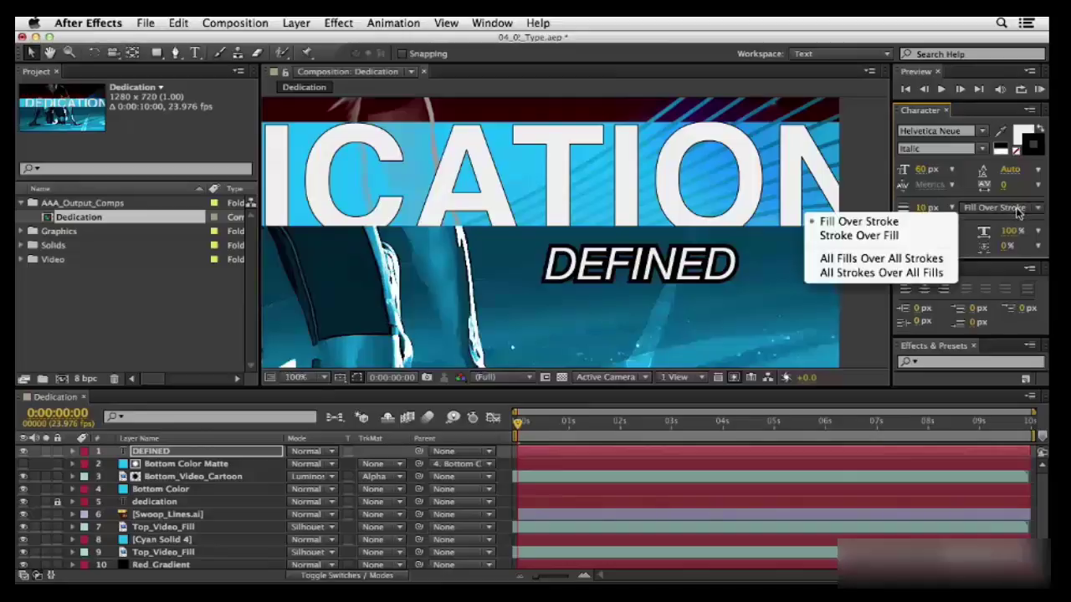
pyautogui.click(937, 238)
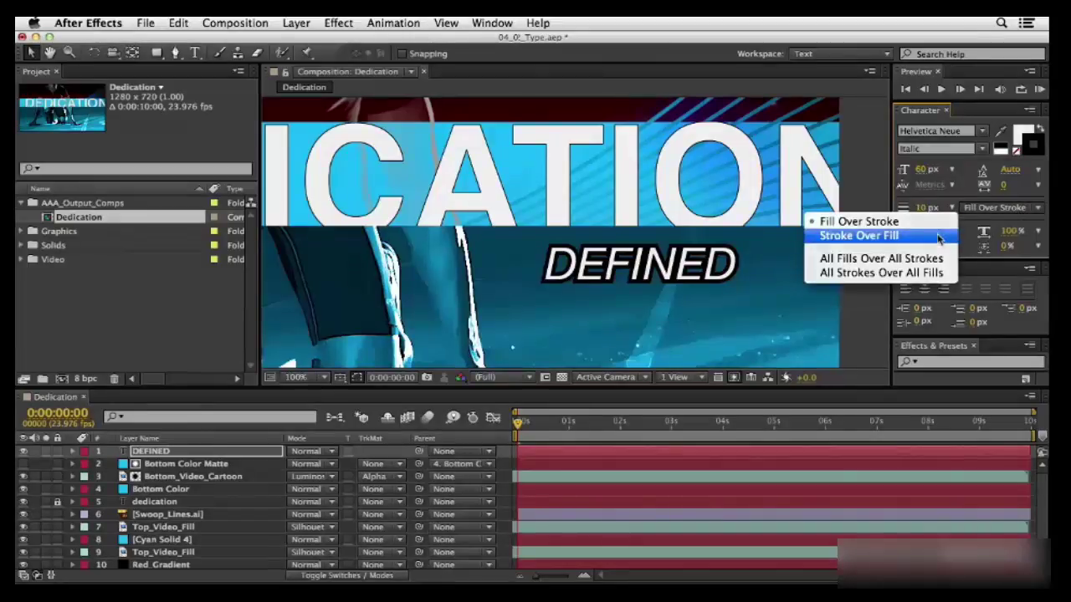
pyautogui.click(1008, 209)
pyautogui.click(949, 224)
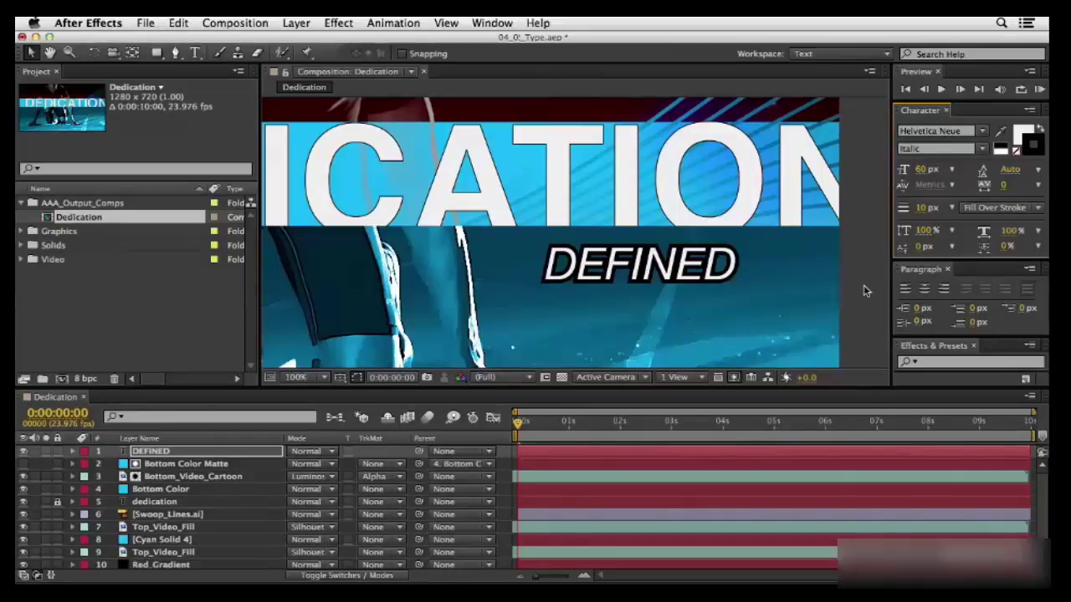
# Turn the display of layer Handles back on in the composition's View Options.
pyautogui.click(871, 74)
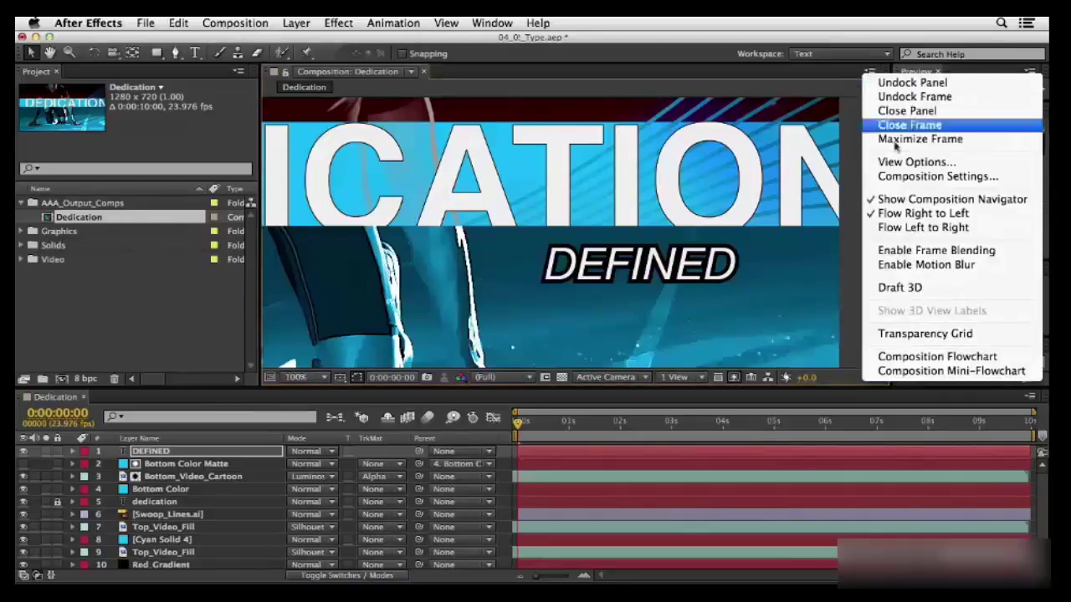
pyautogui.click(903, 167)
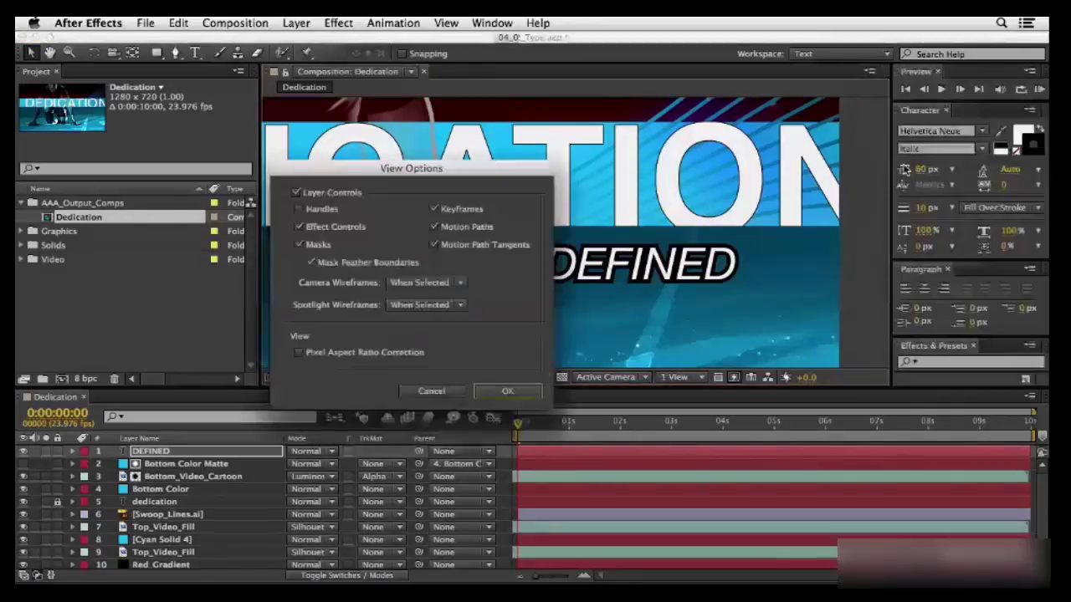
pyautogui.click(300, 211)
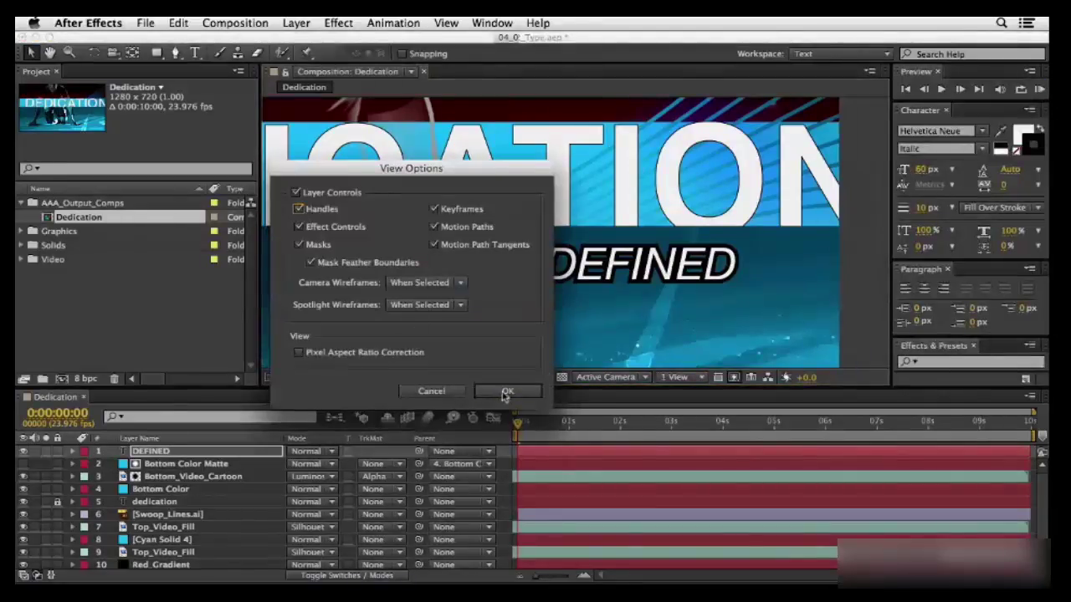
pyautogui.click(506, 392)
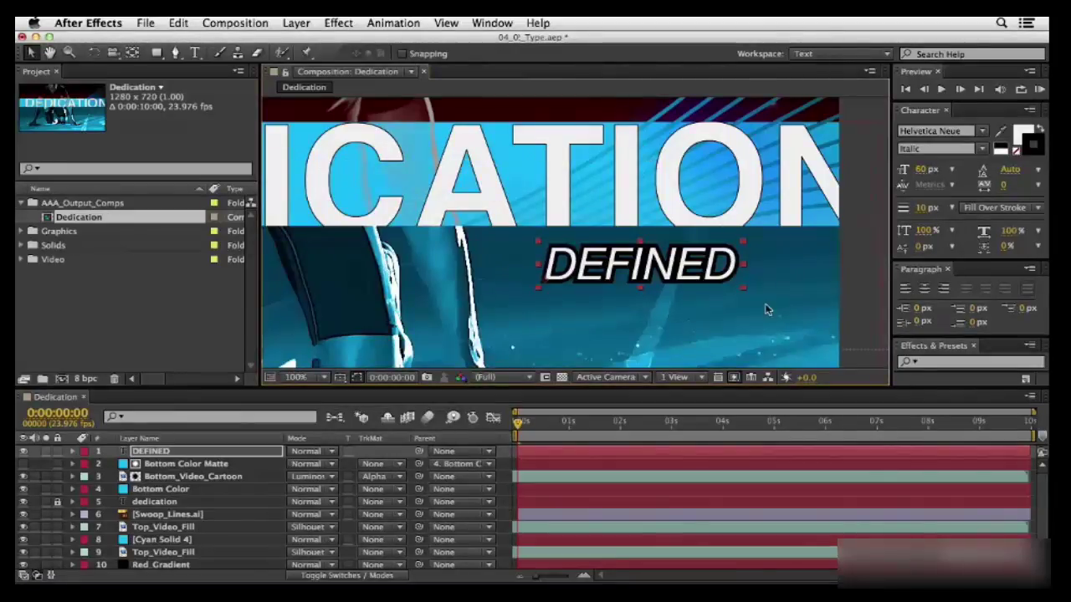
# Create a paragraph text box just below DEFINED and fill it with placeholder letters beginning LKDSJFLSDFONLSDFLISJDF.
pyautogui.scroll(-2, 635, 198)
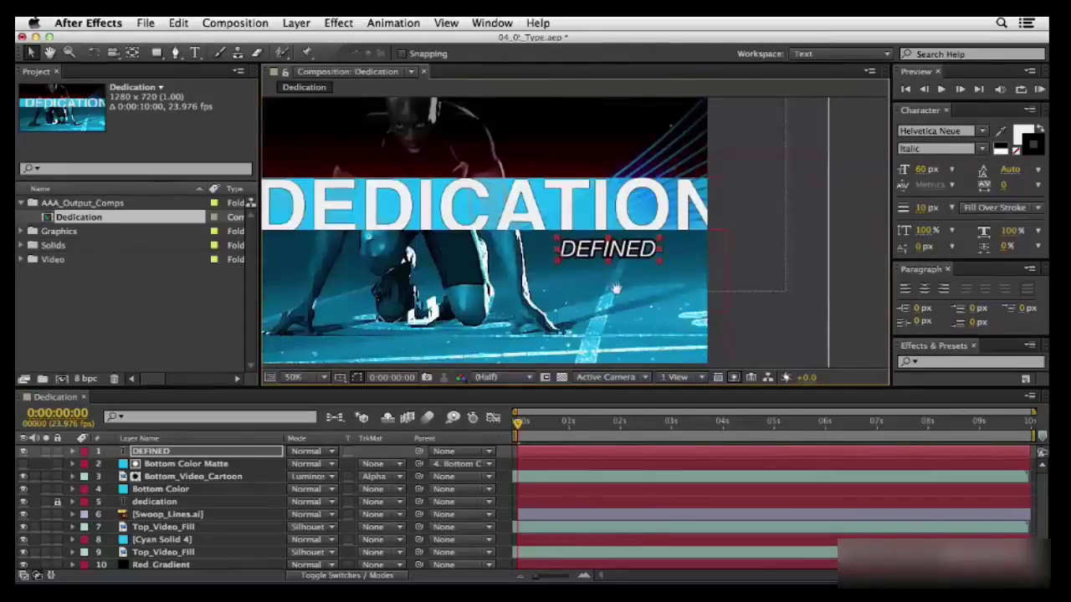
pyautogui.press('space')
pyautogui.moveTo(616, 287); pyautogui.dragTo(757, 290)
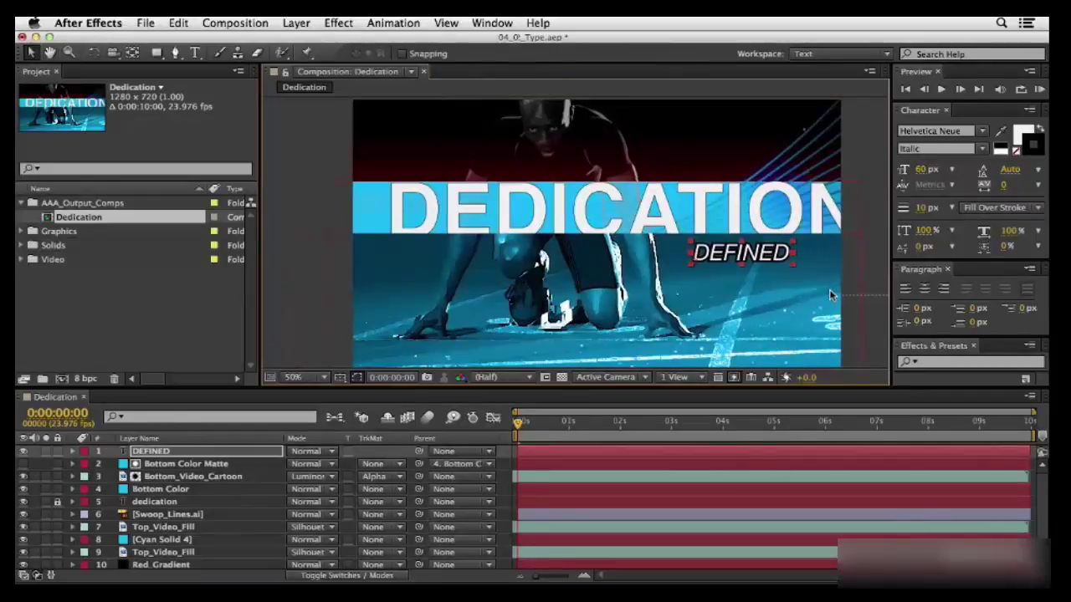
pyautogui.click(195, 52)
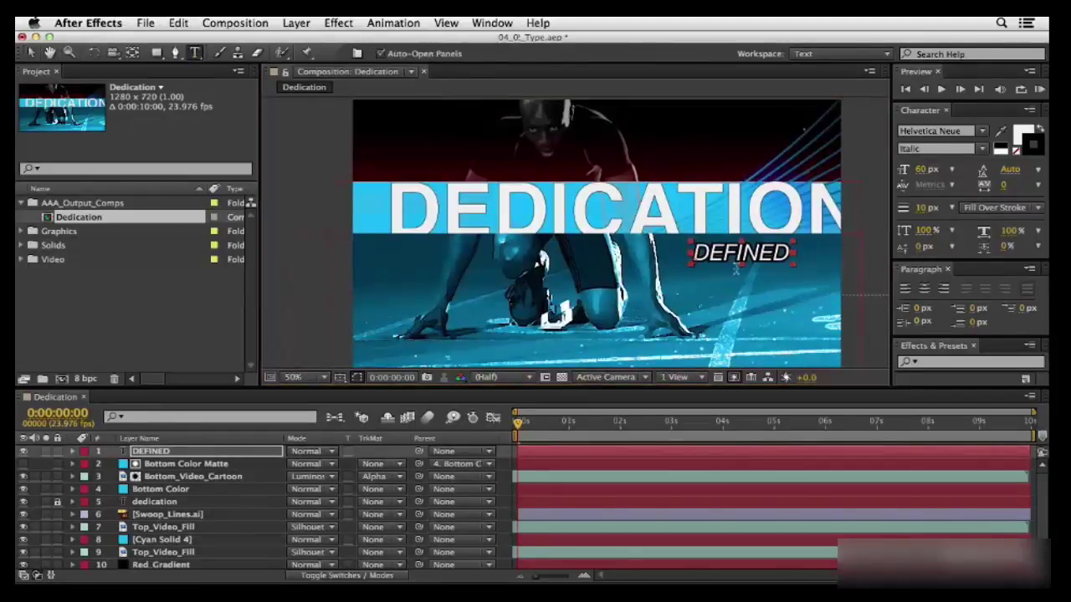
pyautogui.moveTo(688, 277); pyautogui.dragTo(802, 359)
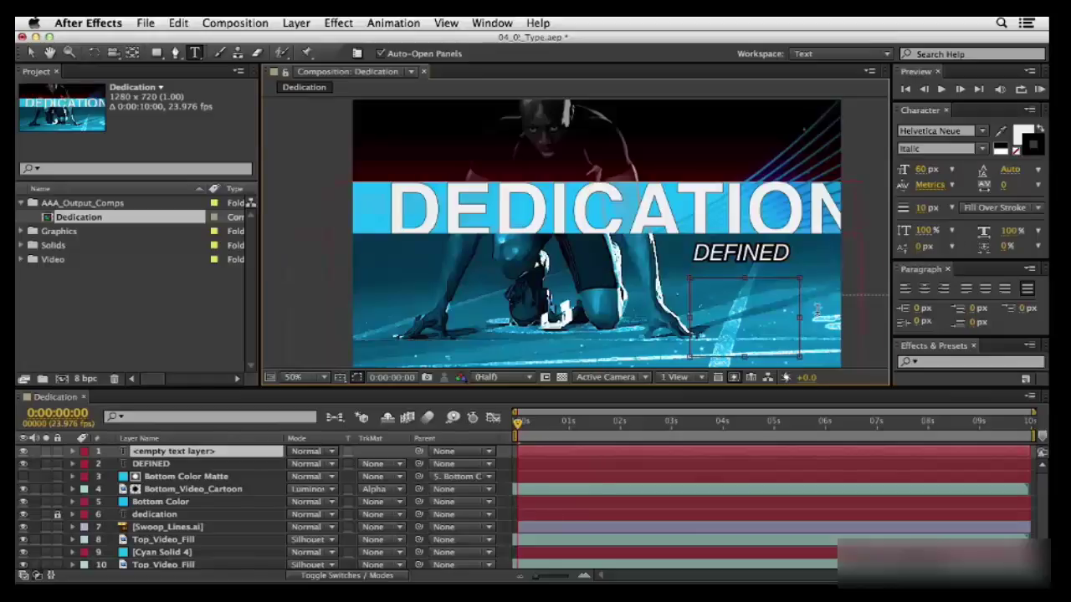
pyautogui.write('LKDSJFLSDFONLSDFLISJDF')
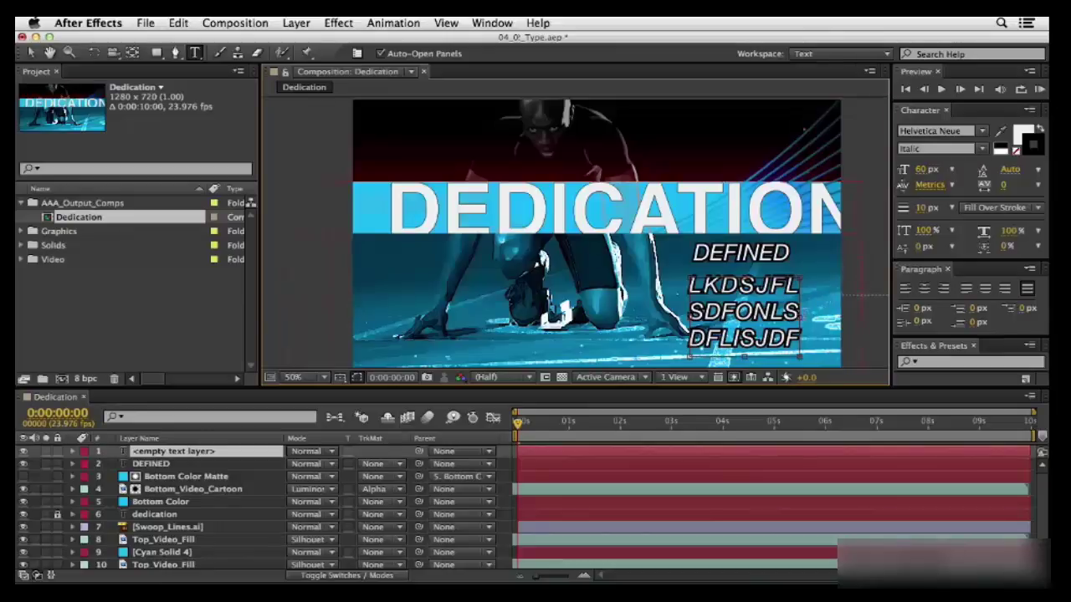
# Widen the paragraph text box slightly to the right and extend its upper edge toward DEFINED.
pyautogui.moveTo(802, 318)
pyautogui.mouseDown()
pyautogui.moveTo(840, 315)
pyautogui.moveTo(812, 316)
pyautogui.mouseUp()
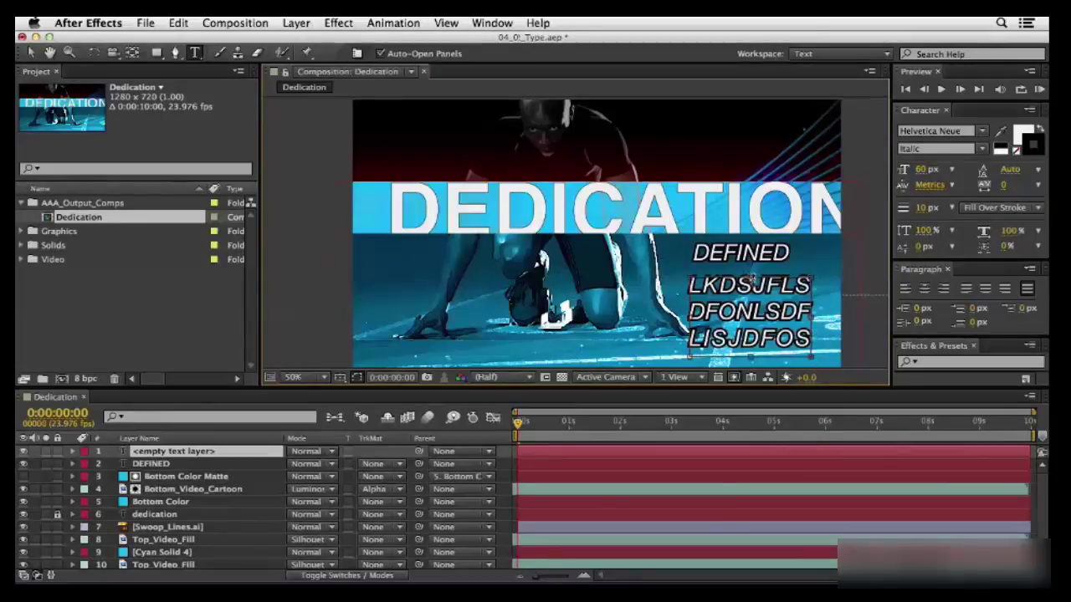
pyautogui.moveTo(753, 270)
pyautogui.mouseDown()
pyautogui.moveTo(753, 155)
pyautogui.moveTo(771, 272)
pyautogui.mouseUp()
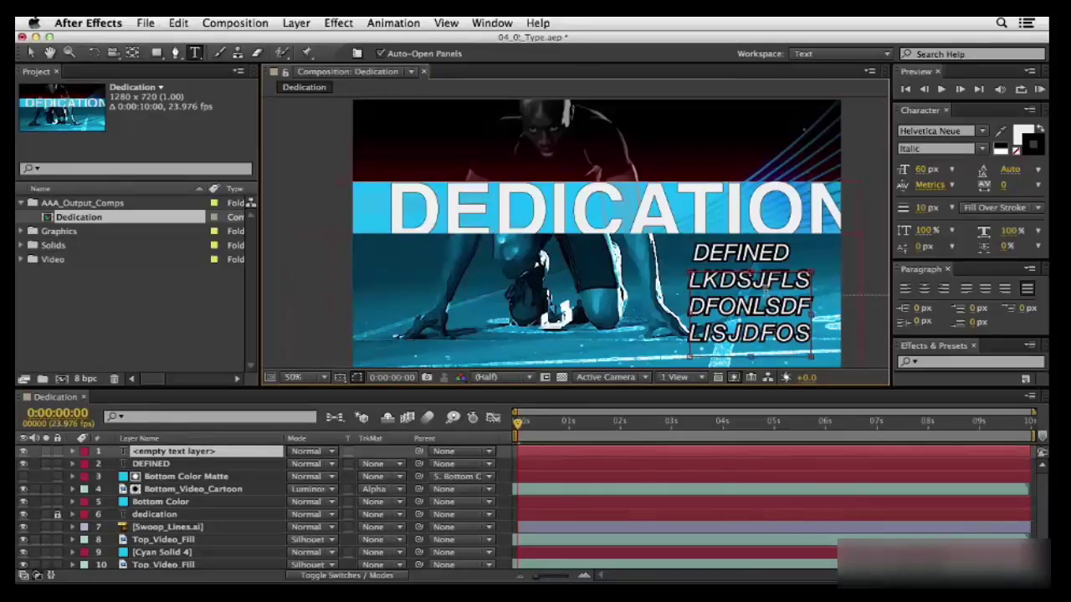
# Finish editing the placeholder paragraph with the Selection tool and left-align its text.
pyautogui.click(1027, 289)
pyautogui.click(32, 55)
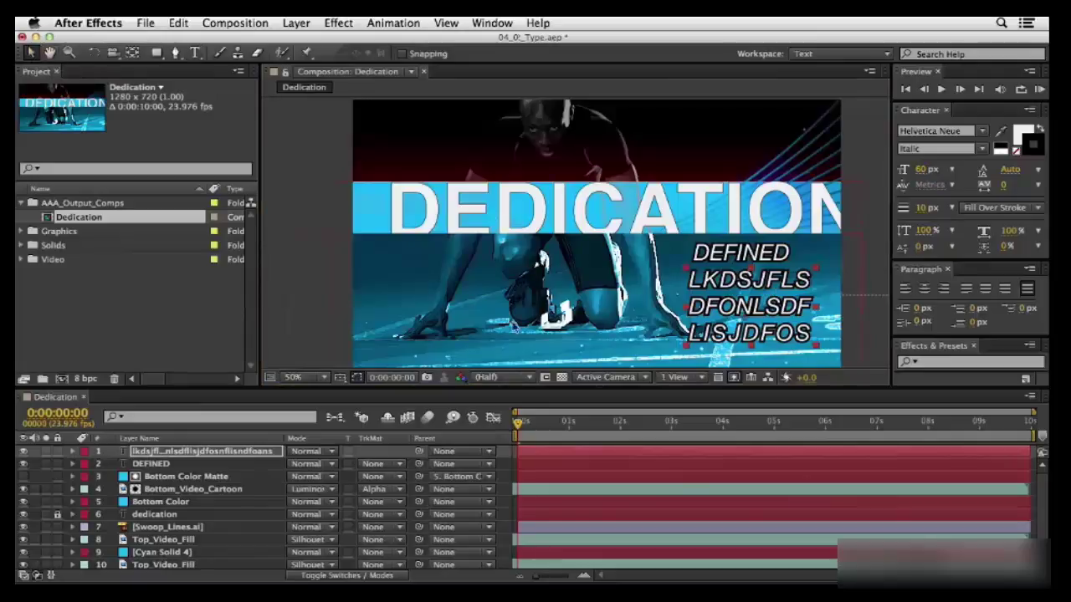
pyautogui.click(906, 289)
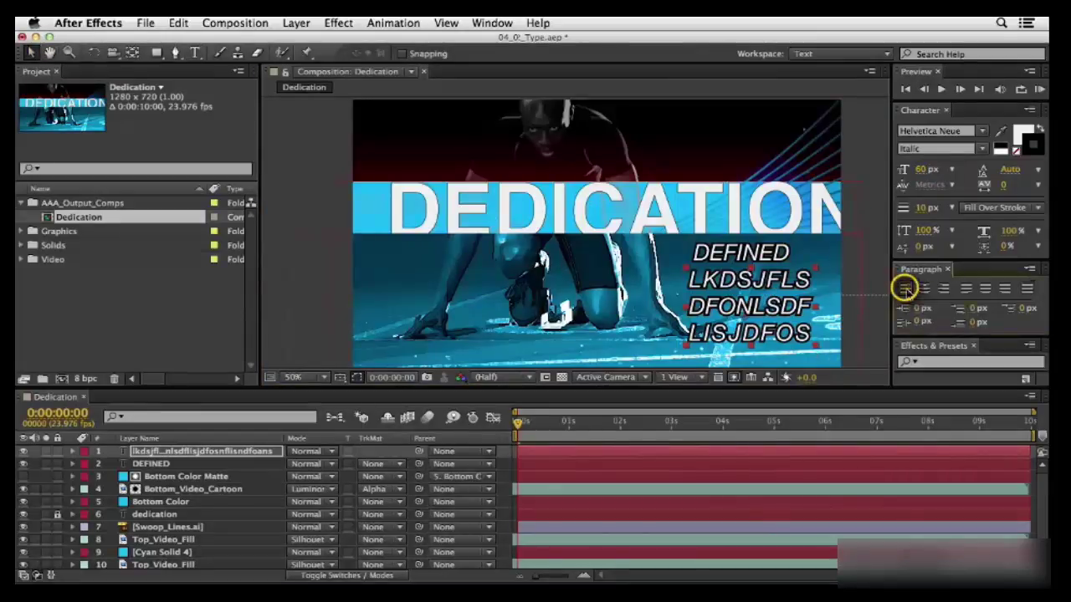